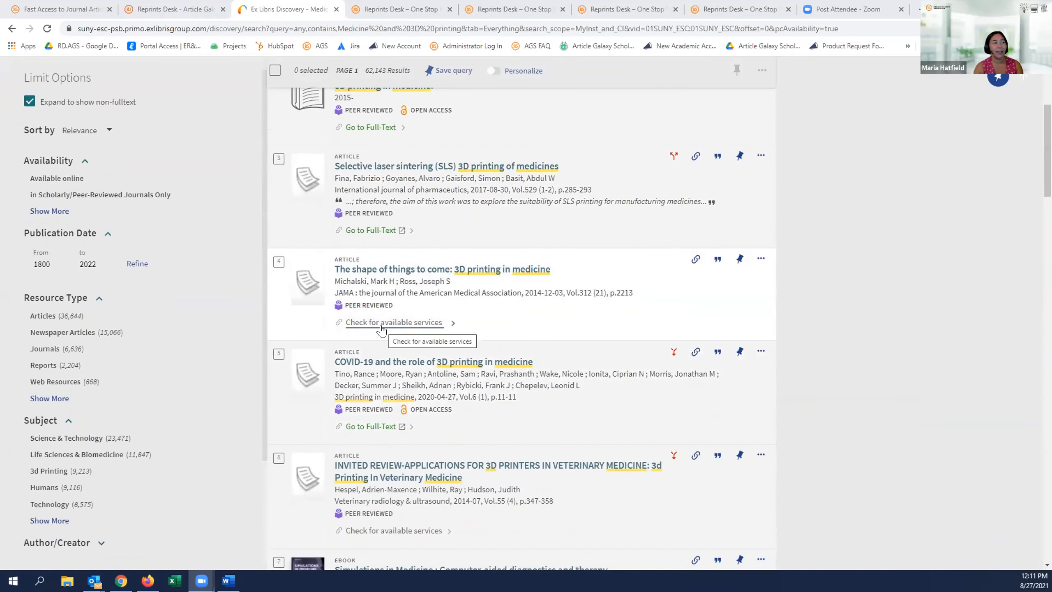
Check available services for "The shape of things to come: 3D printing in medicine" and request document delivery via Article Galaxy Scholar.
left_click(381, 326)
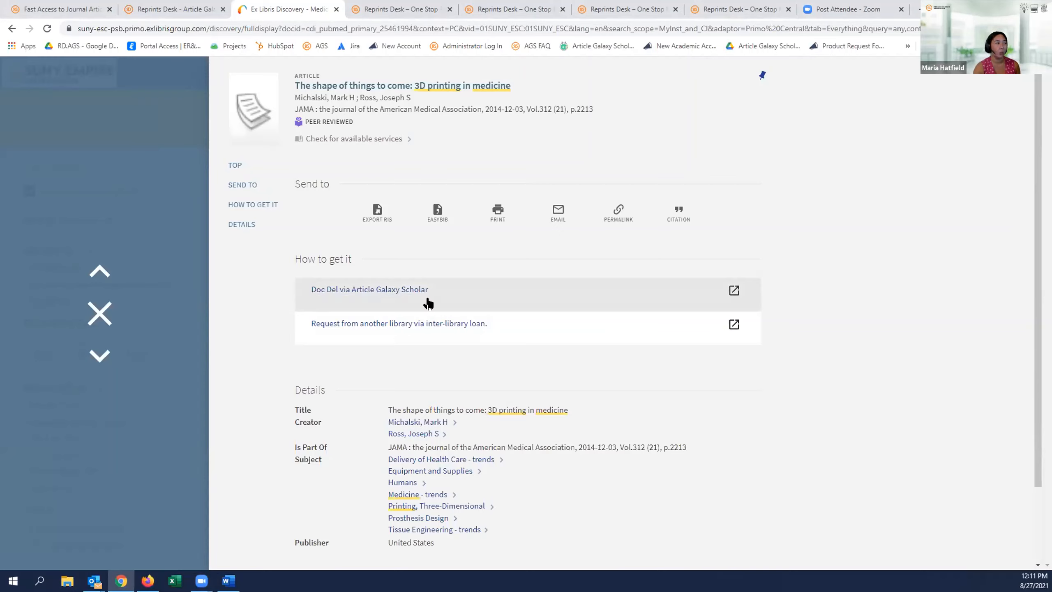
left_click(370, 290)
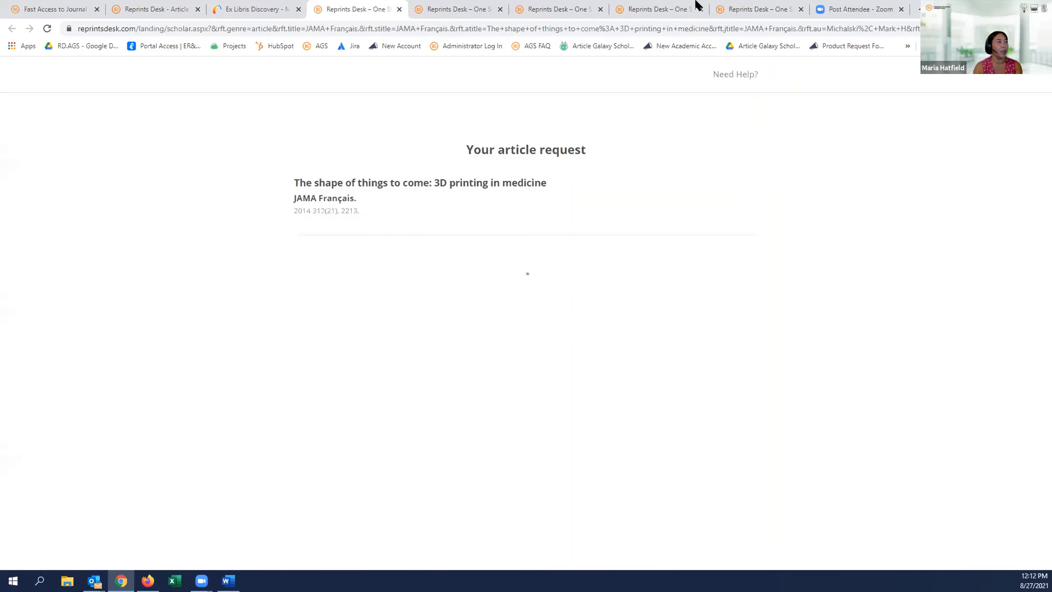
Go to the open-access copy of "Polymeric biomaterials for 3D printing in medicine: An overview" and return to its request page.
left_click(453, 8)
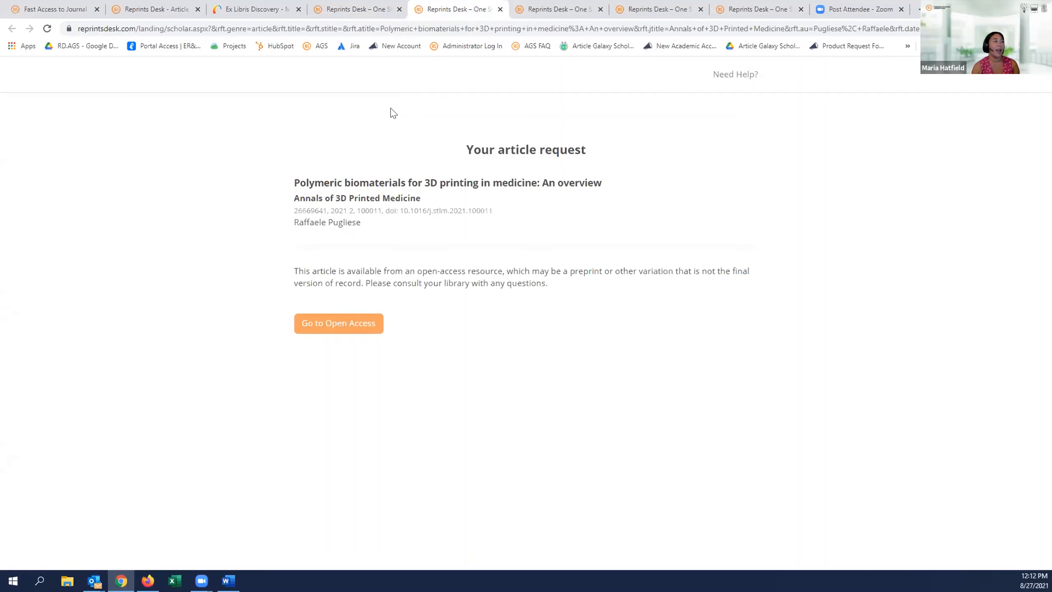
left_click(337, 326)
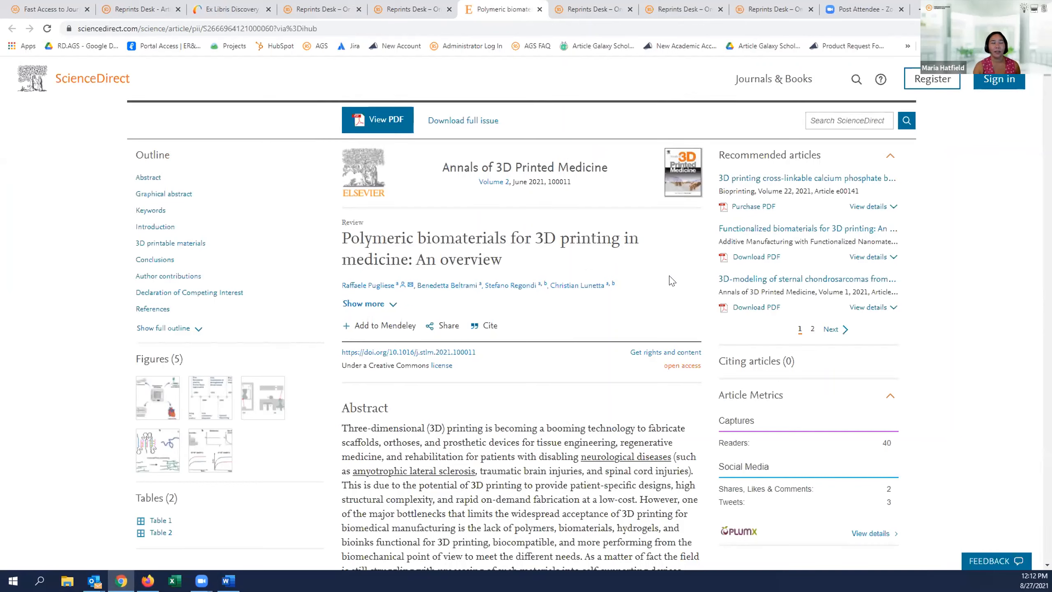
left_click(409, 9)
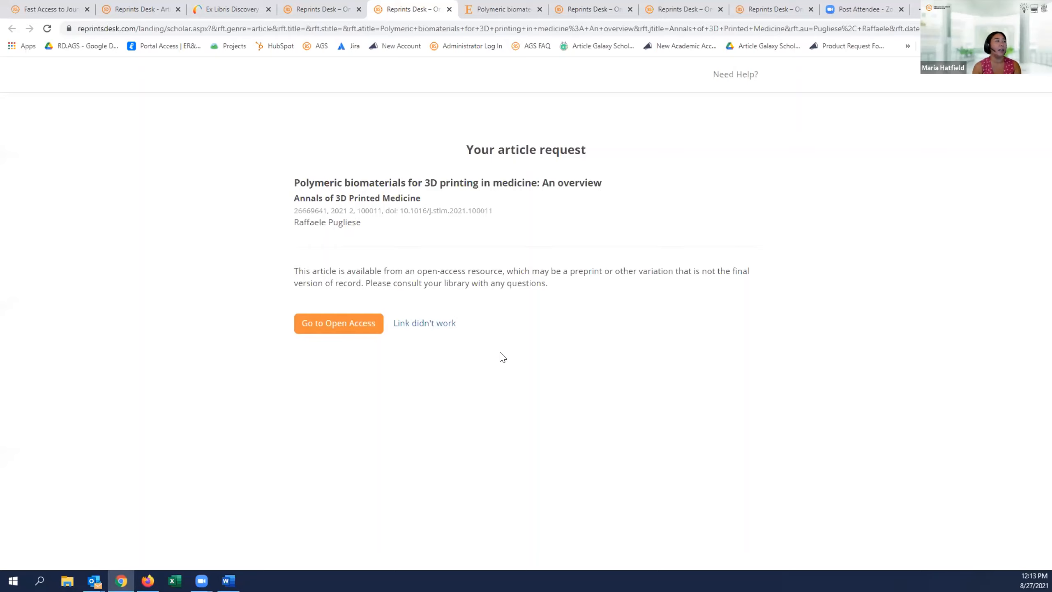
Go to Interlibrary Loan from the "The shape of things to come" request and log on to ILLiad with the username and password.
left_click(325, 5)
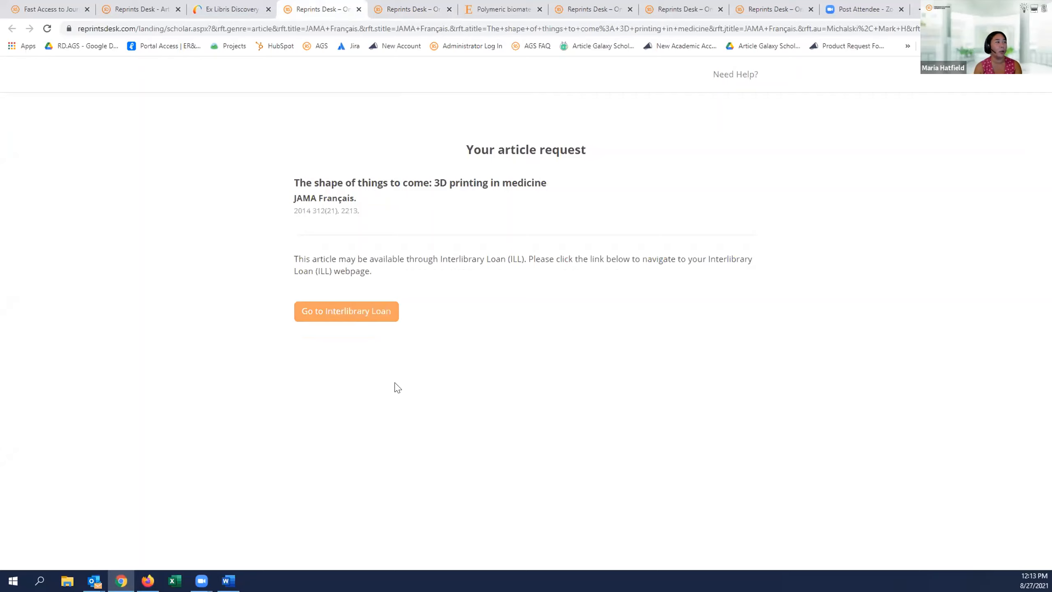
left_click(333, 318)
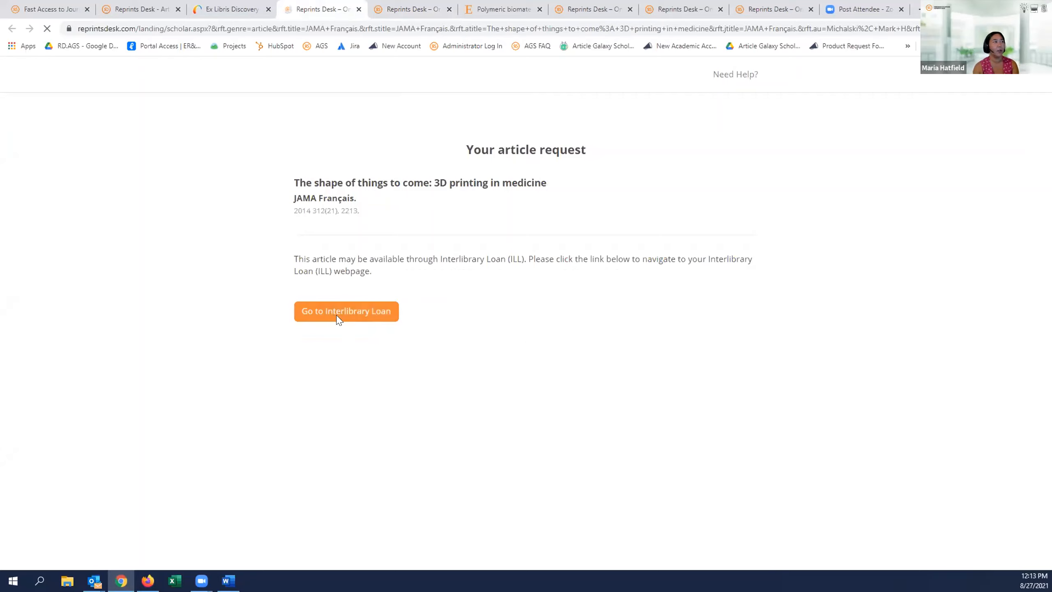
left_click(351, 236)
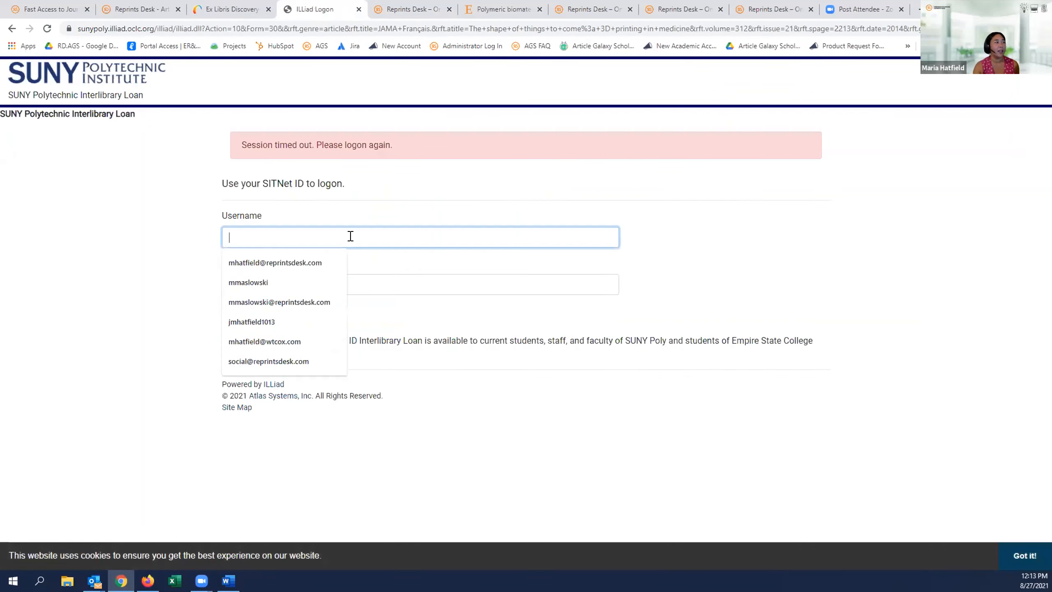
left_click(282, 283)
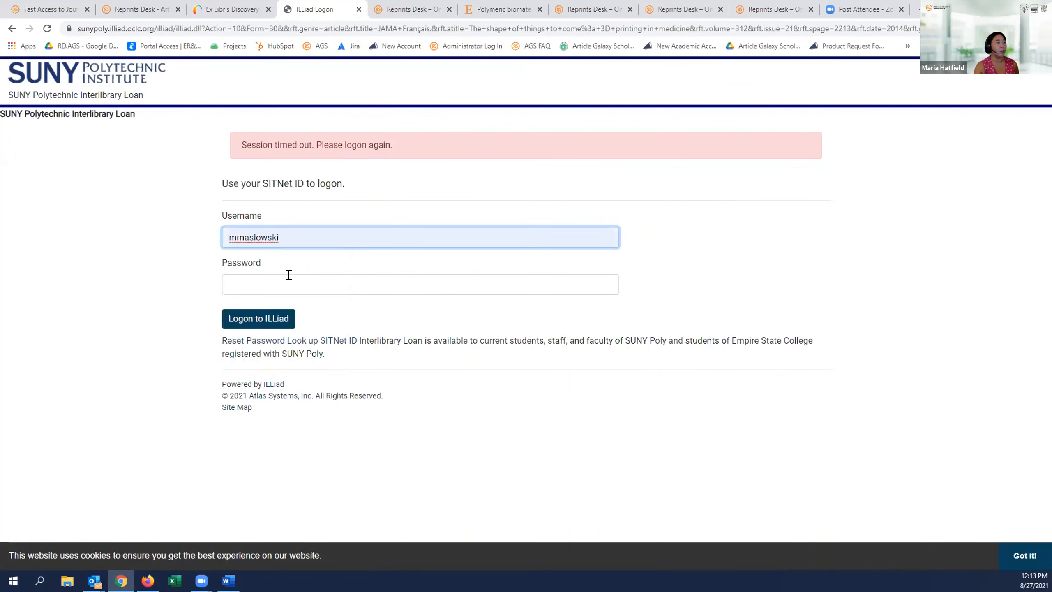
left_click(480, 287)
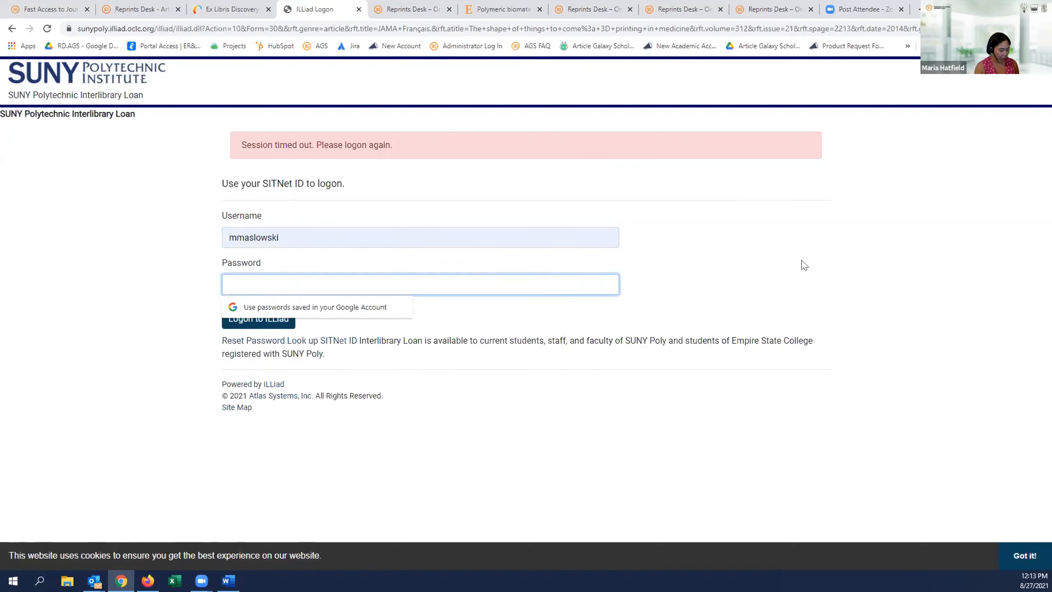
type("••••••••••••")
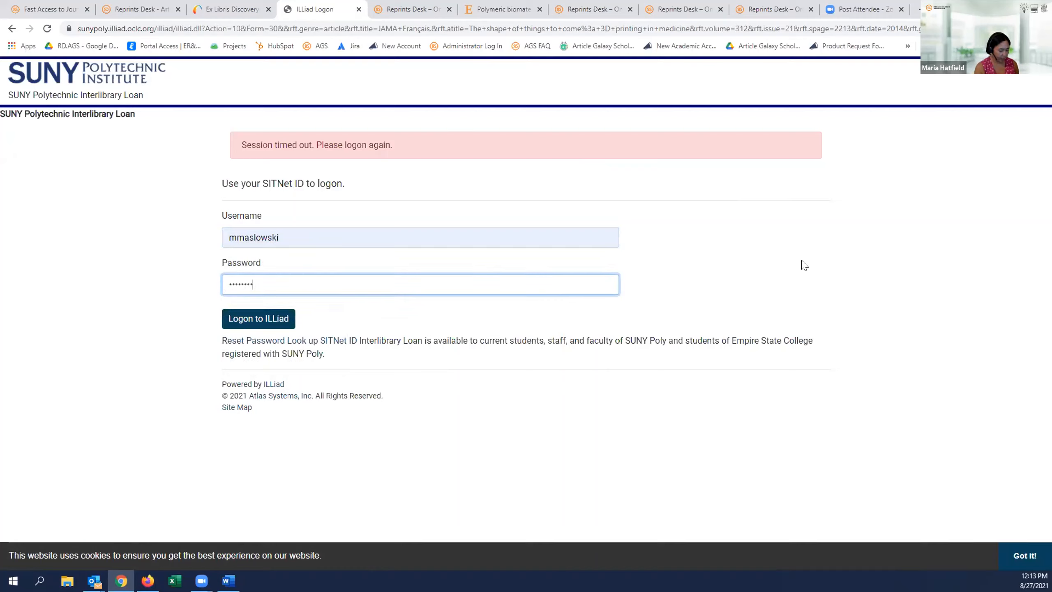
type("•")
key("Return")
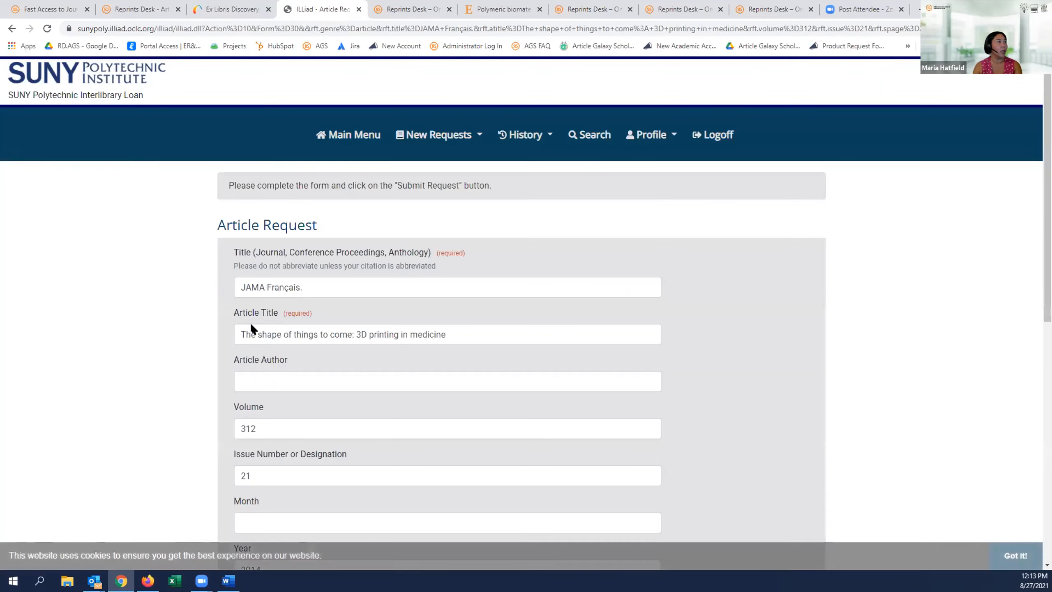
Review the prefilled citation fields of the ILLiad article request form, from journal title to notes.
scroll(444, 334, "down", 2)
scroll(324, 314, "up", 1)
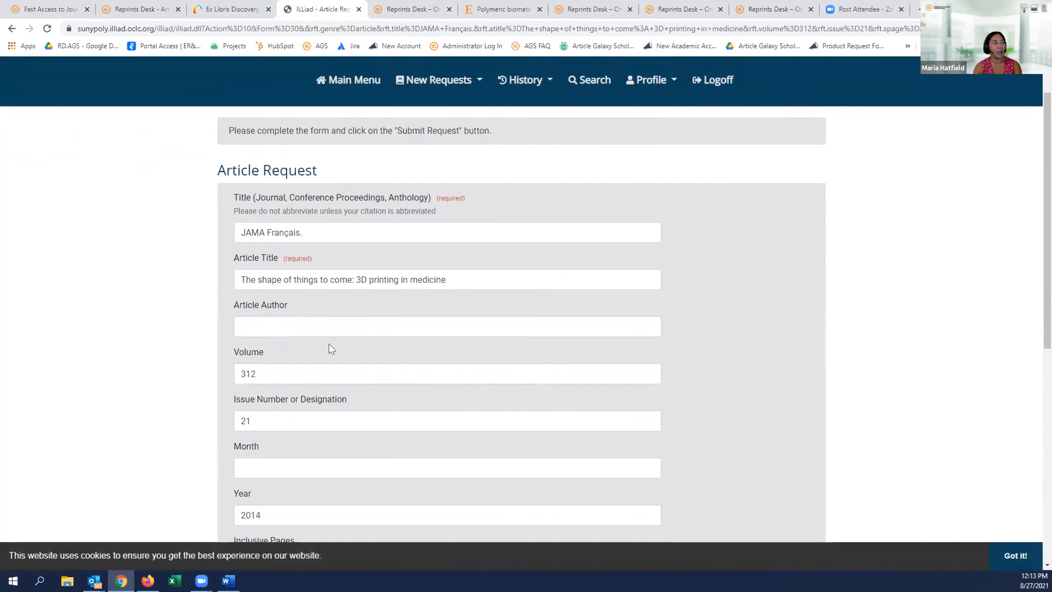
scroll(346, 391, "down", 2)
scroll(346, 391, "down", 4)
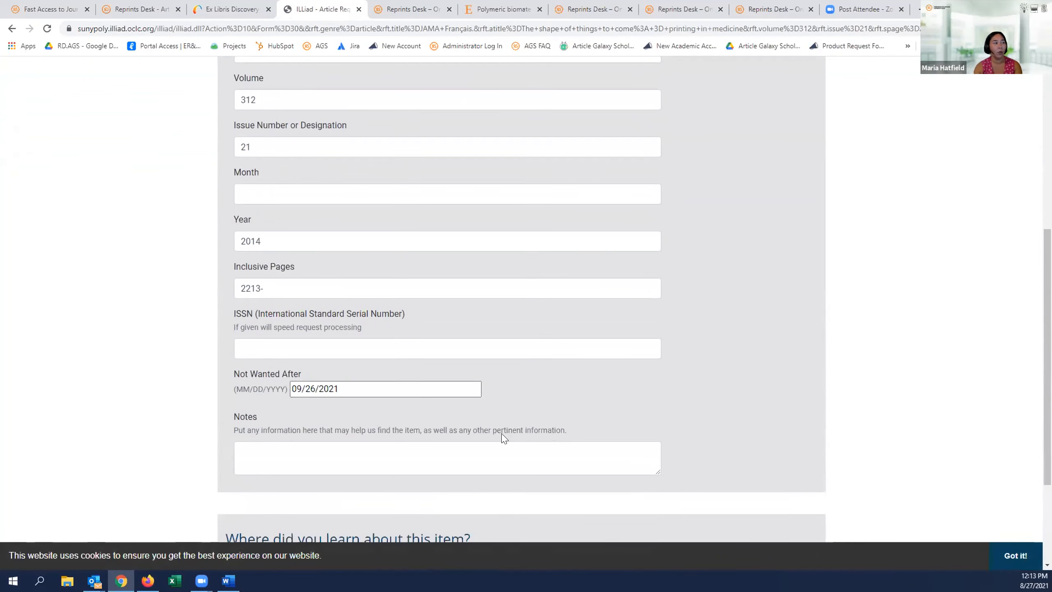
scroll(930, 383, "up", 8)
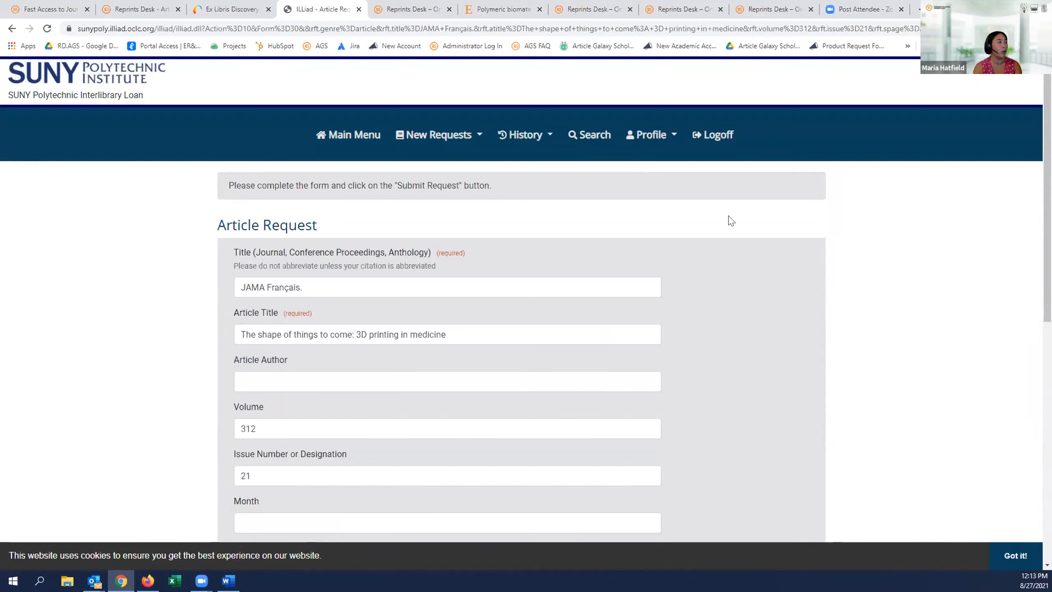
Submit the requester's email address for the Veterinary Radiology & Ultrasound article on 3D printers and request its PDF.
left_click(592, 9)
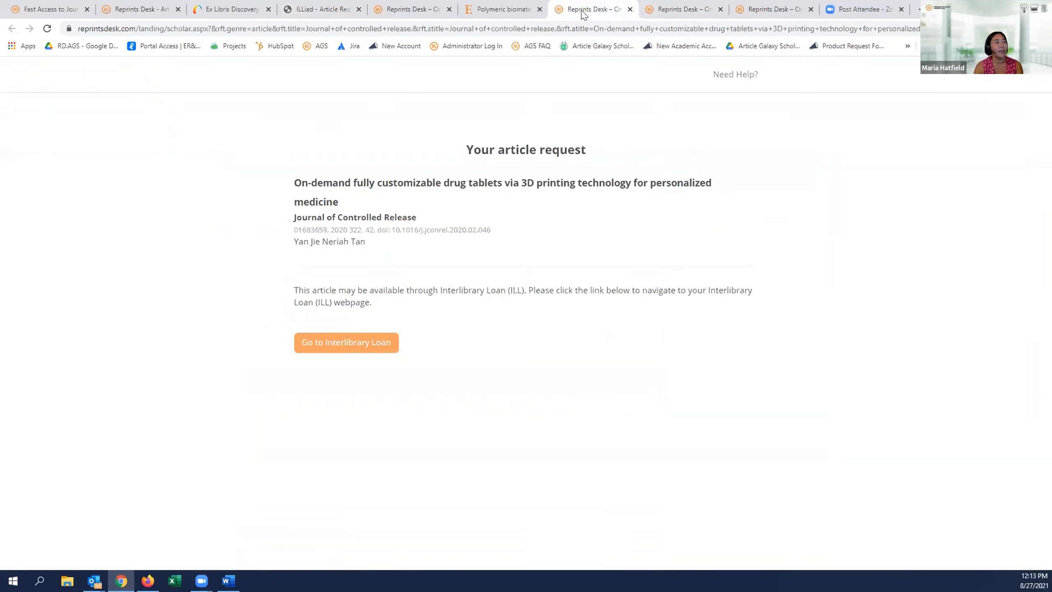
left_click(678, 10)
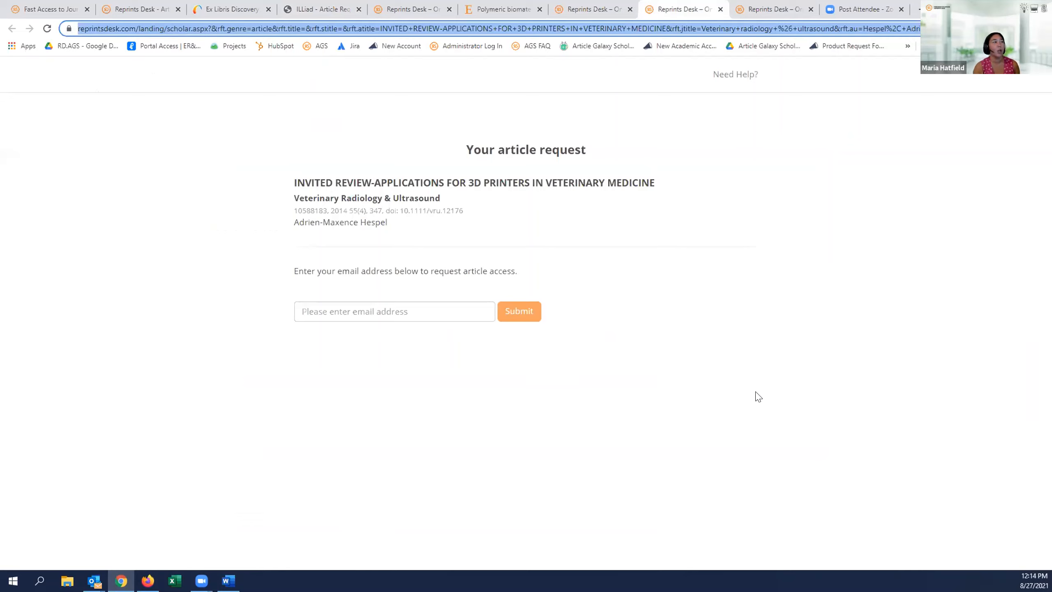
left_click(332, 307)
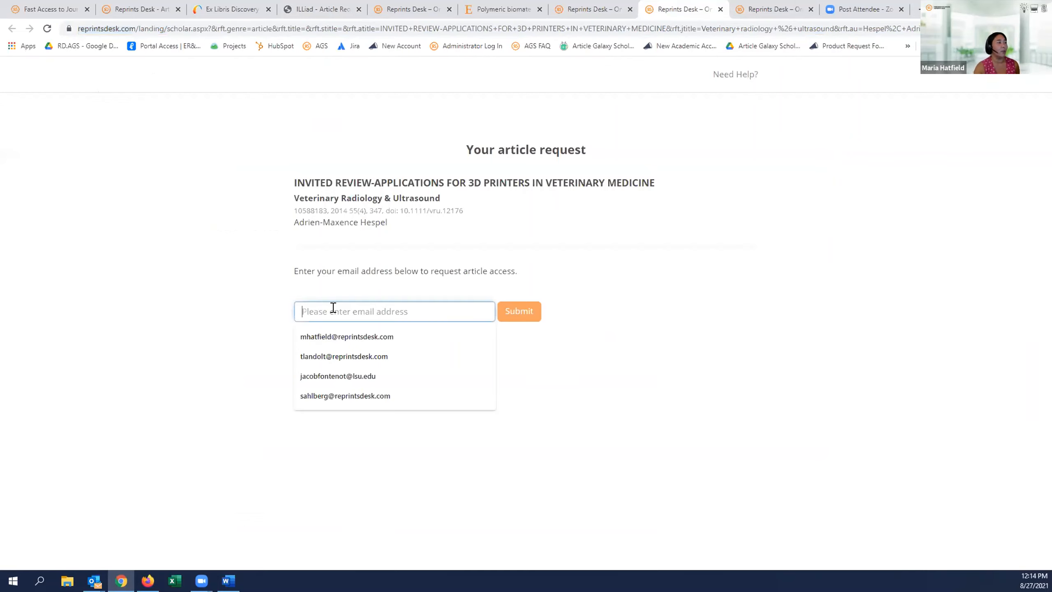
left_click(357, 336)
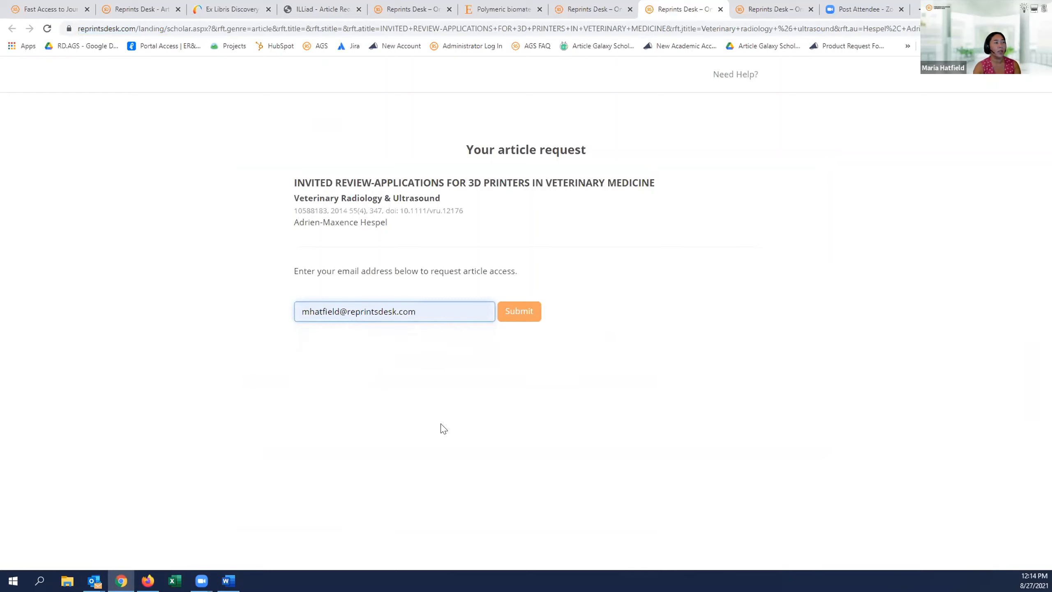
left_click(523, 310)
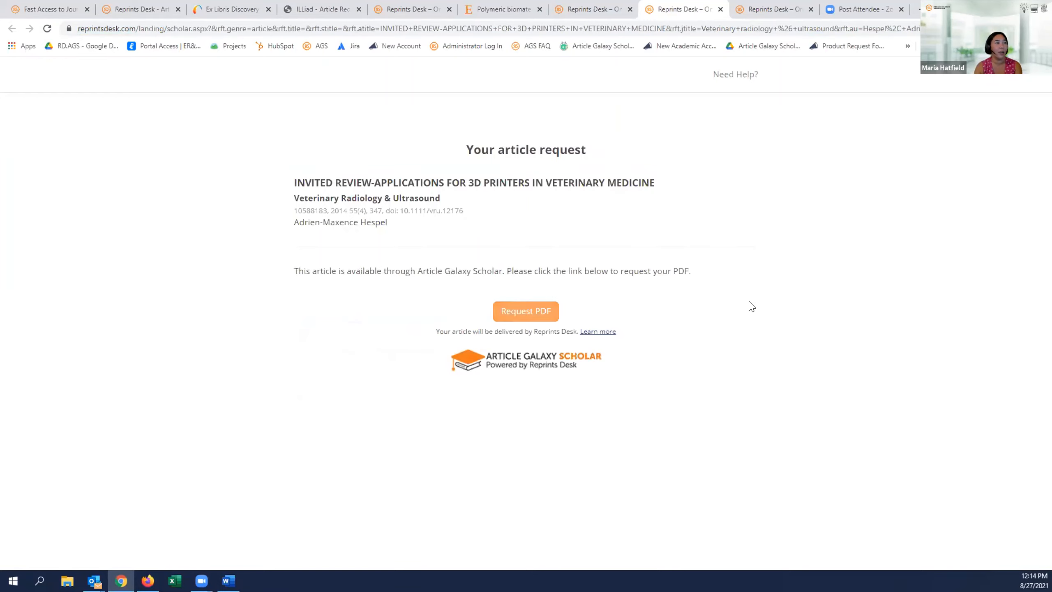
left_click(524, 315)
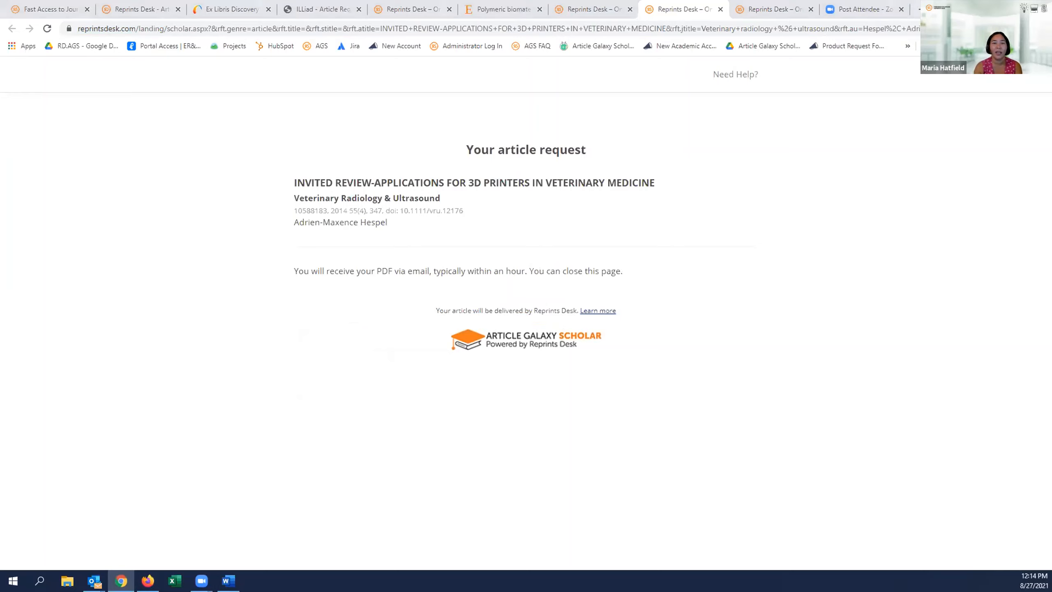
Switch to Outlook to view the article order delivery email, and return to the browser.
key("alt+Tab")
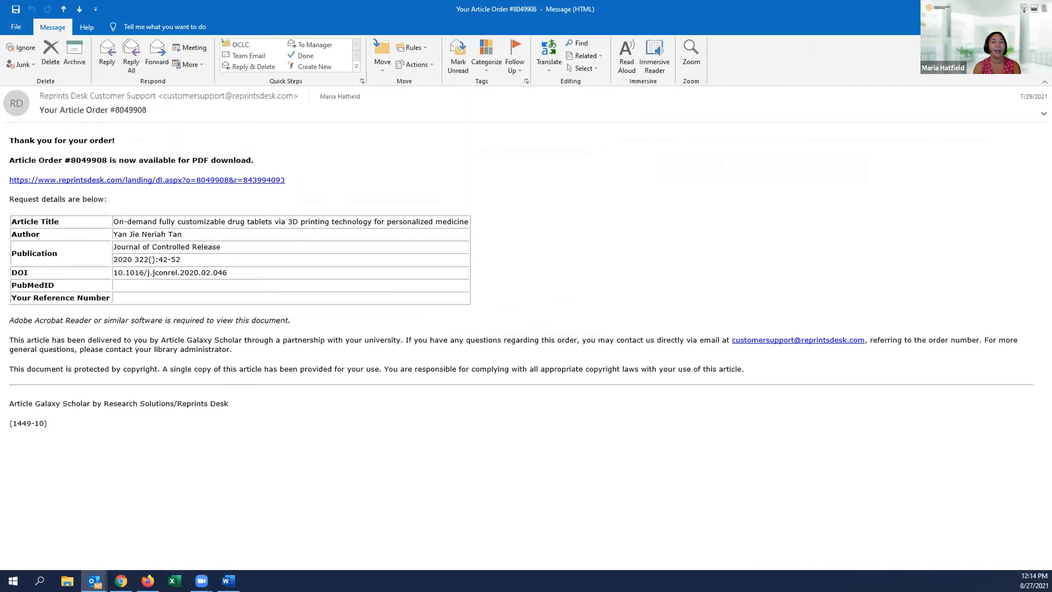
left_click(989, 8)
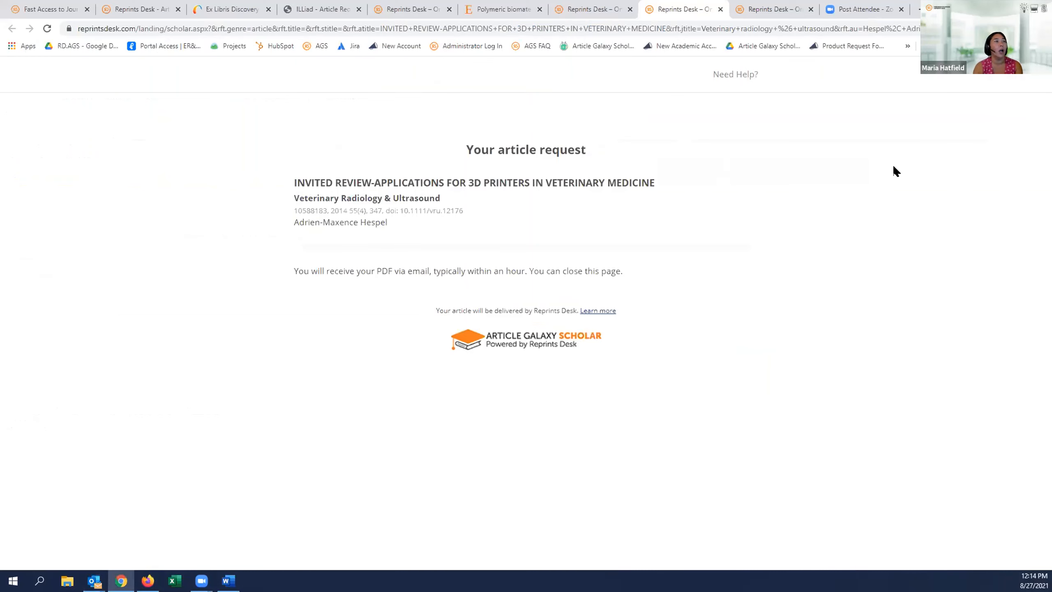
Submit a different user's email address in the second request page for the veterinary 3D printers article.
left_click(759, 6)
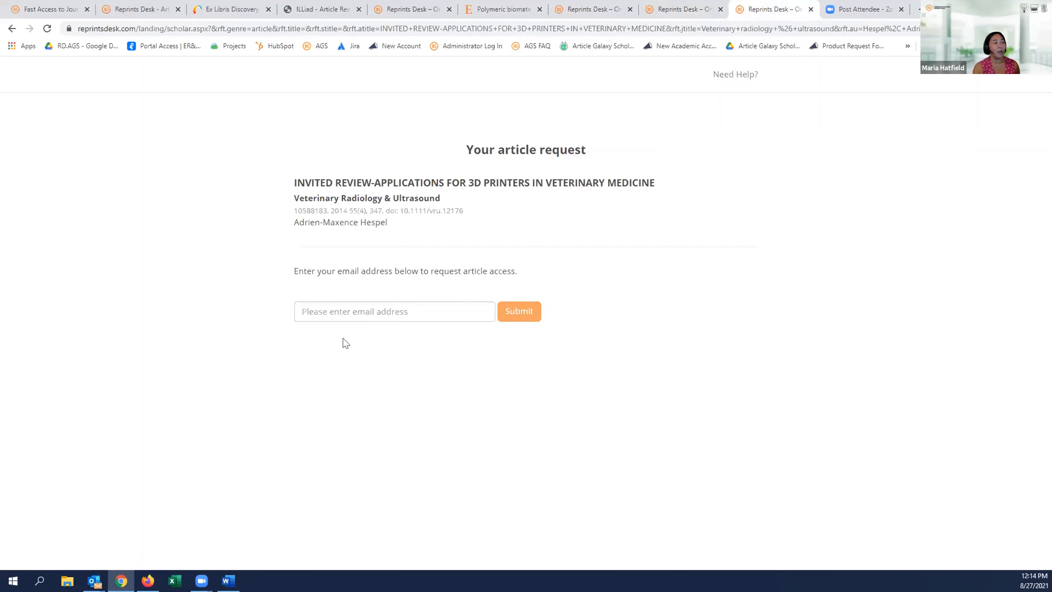
left_click(326, 311)
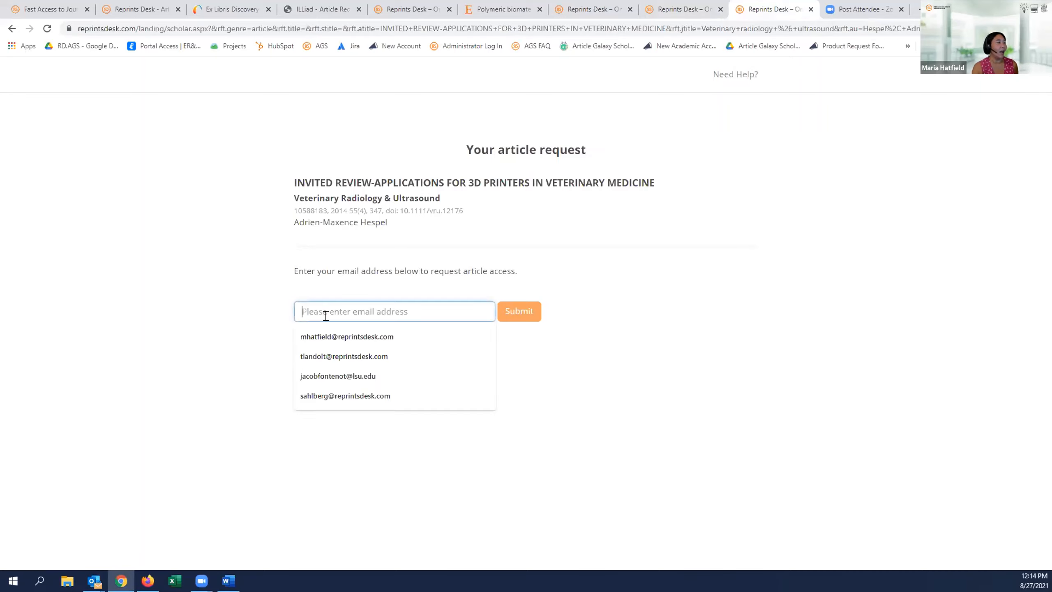
left_click(328, 355)
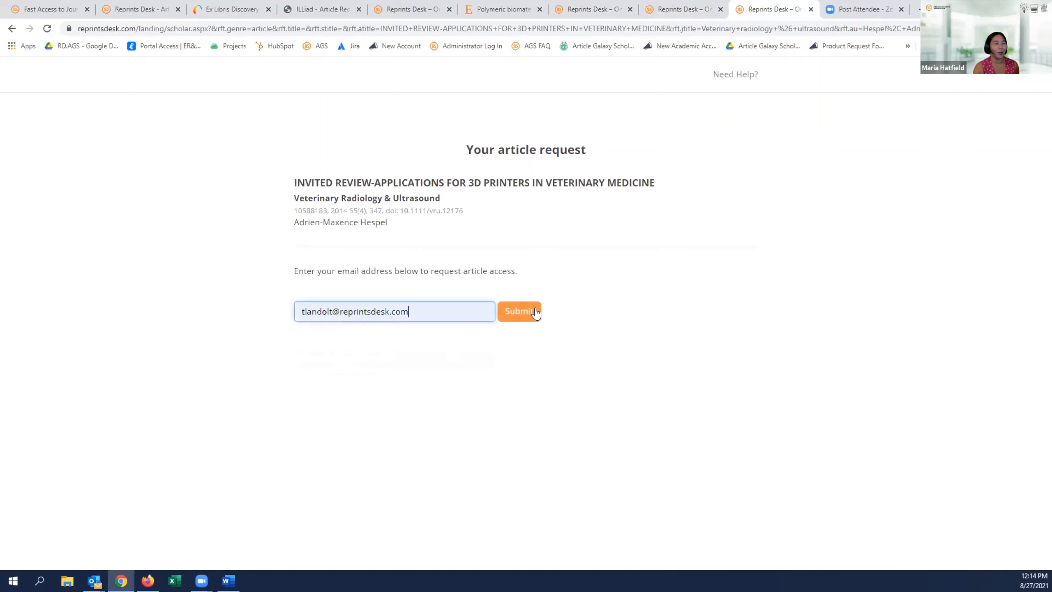
left_click(515, 319)
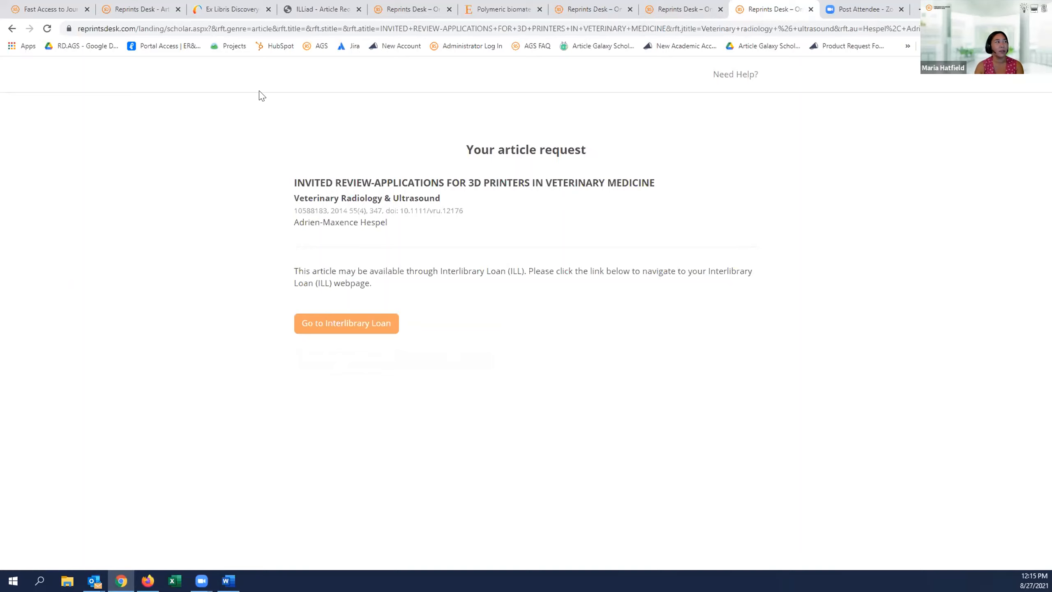
Open the AGS Settings in the Article Galaxy Scholar admin interface.
left_click(143, 9)
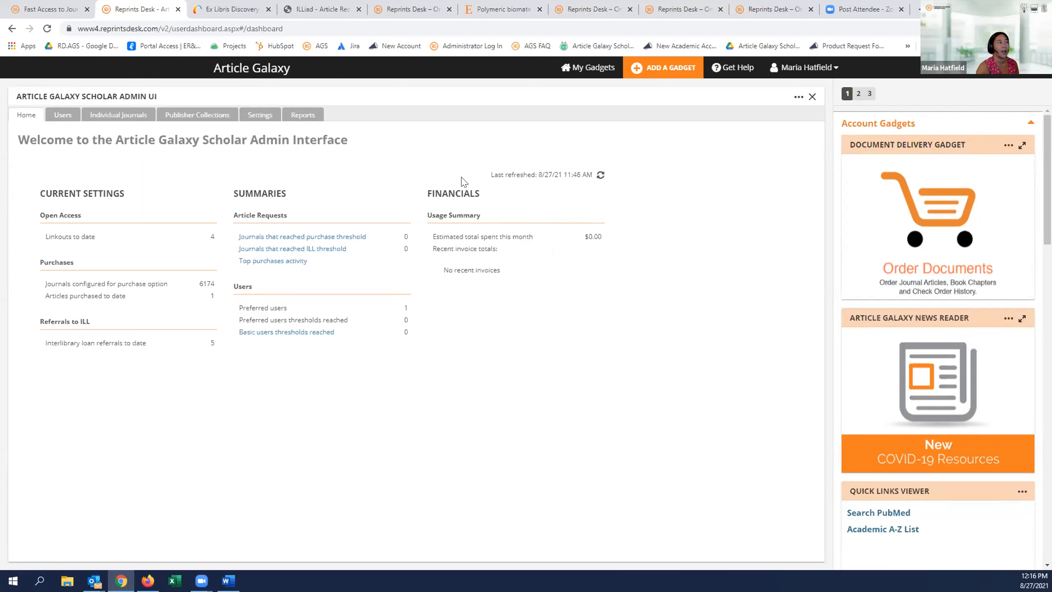
left_click(258, 115)
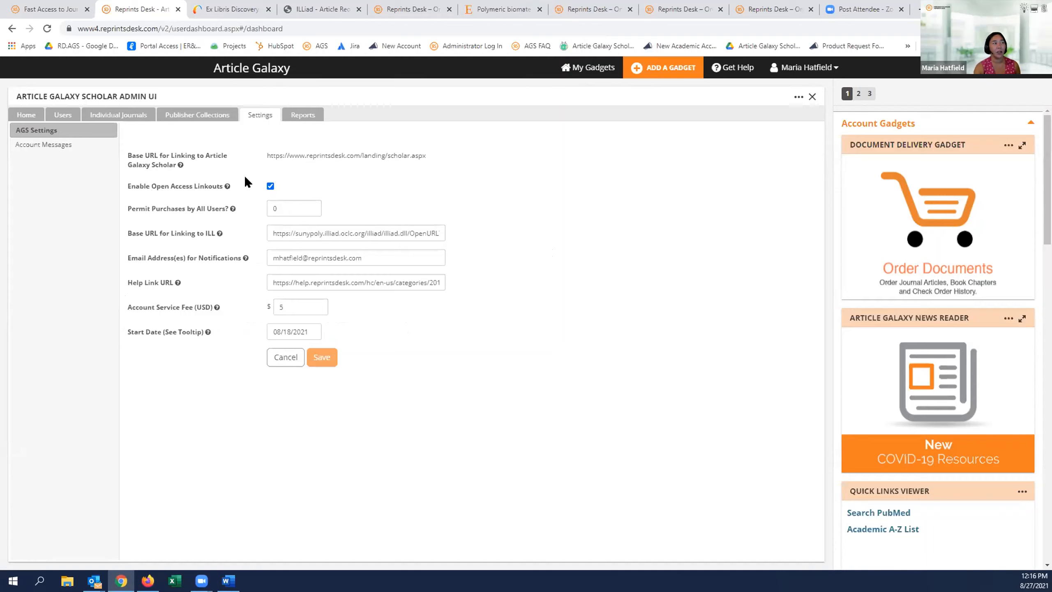
Toggle the Enable Open Access Linkouts setting, leaving it disabled.
left_click(270, 187)
left_click(270, 187)
left_click(271, 186)
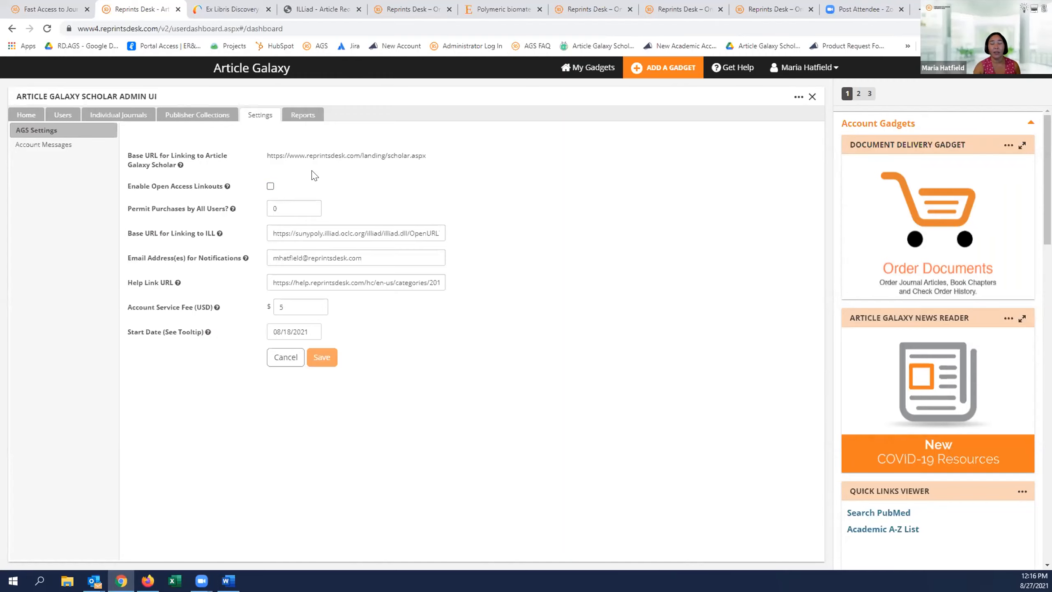
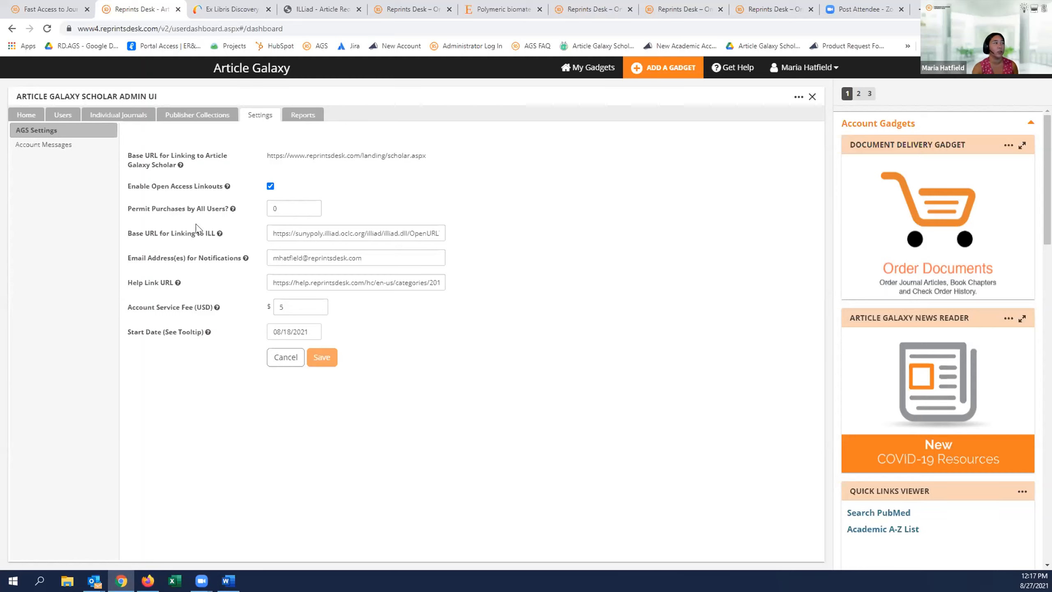
Set Permit Purchases by All Users to 10 and save the settings.
double_click(275, 208)
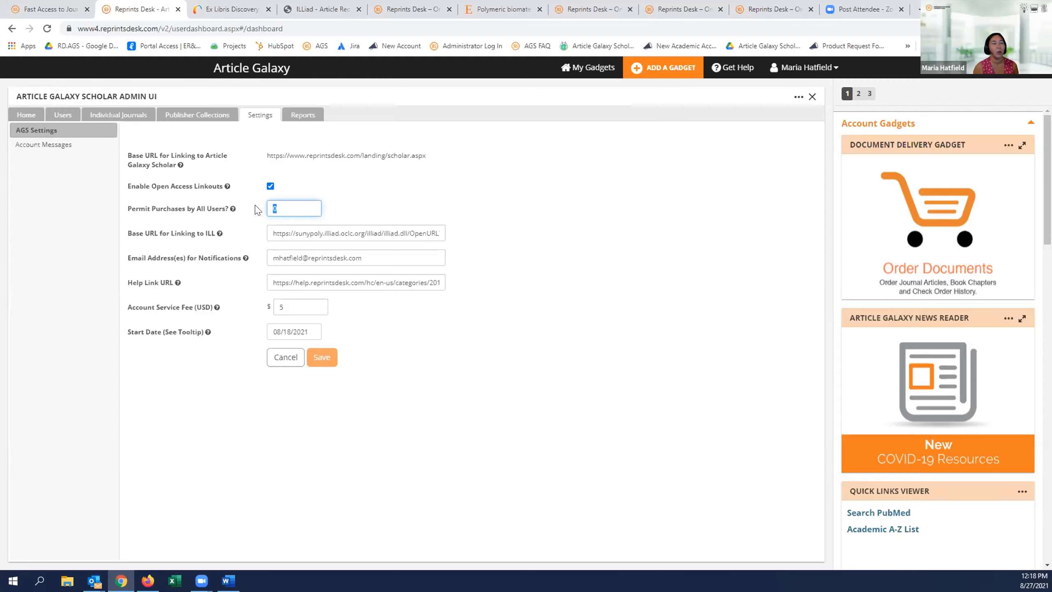
type("10")
left_click(321, 356)
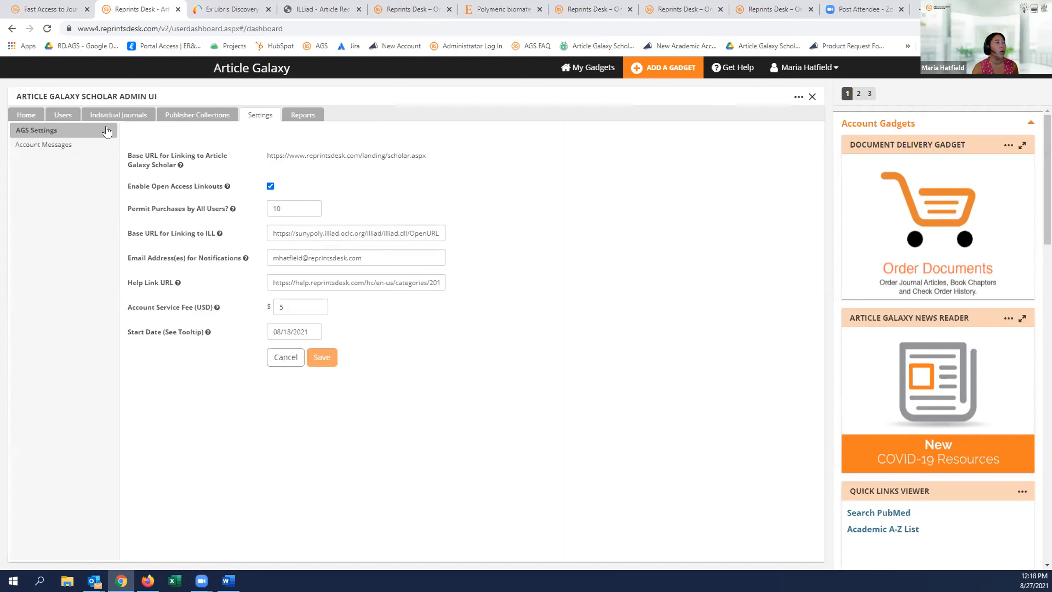
Open the listed preferred user's details for editing in the admin user list.
left_click(60, 115)
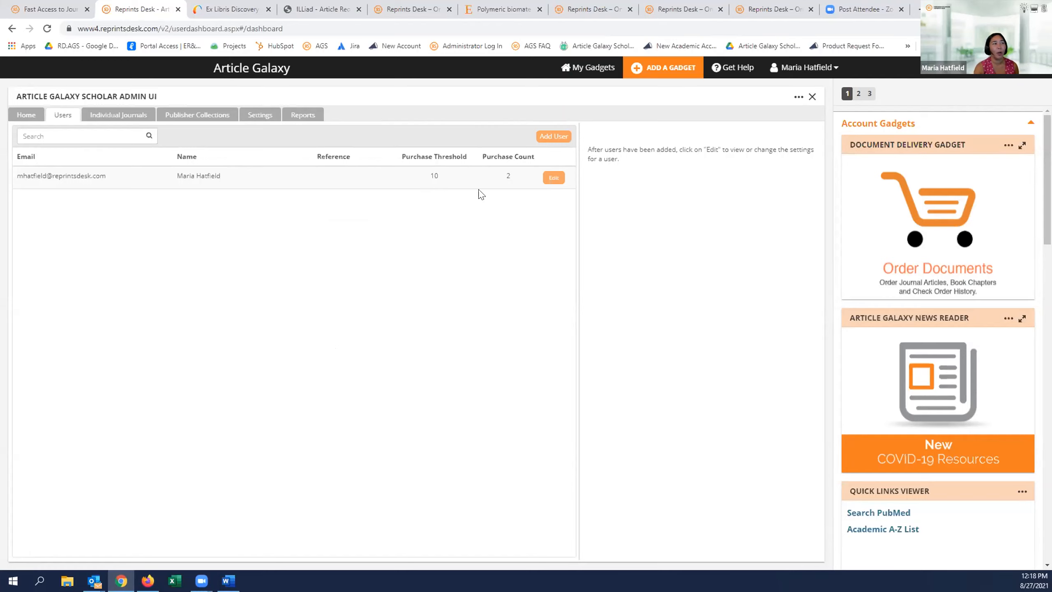
left_click(549, 182)
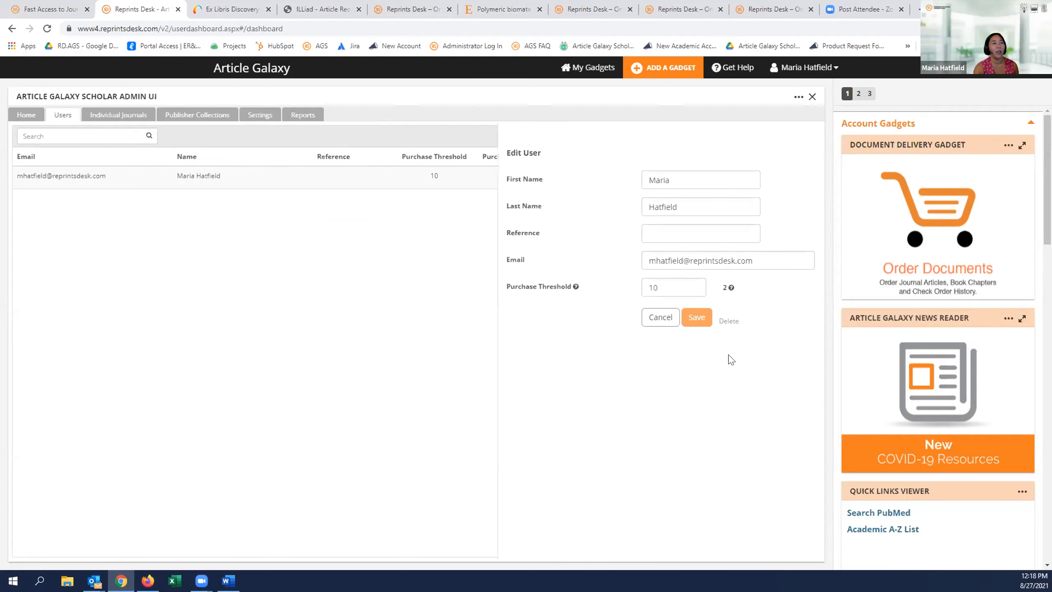
Set the listed user's Purchase Threshold to 25, save the change and close the user's details.
left_click(664, 282)
left_click_drag(664, 280, 582, 287)
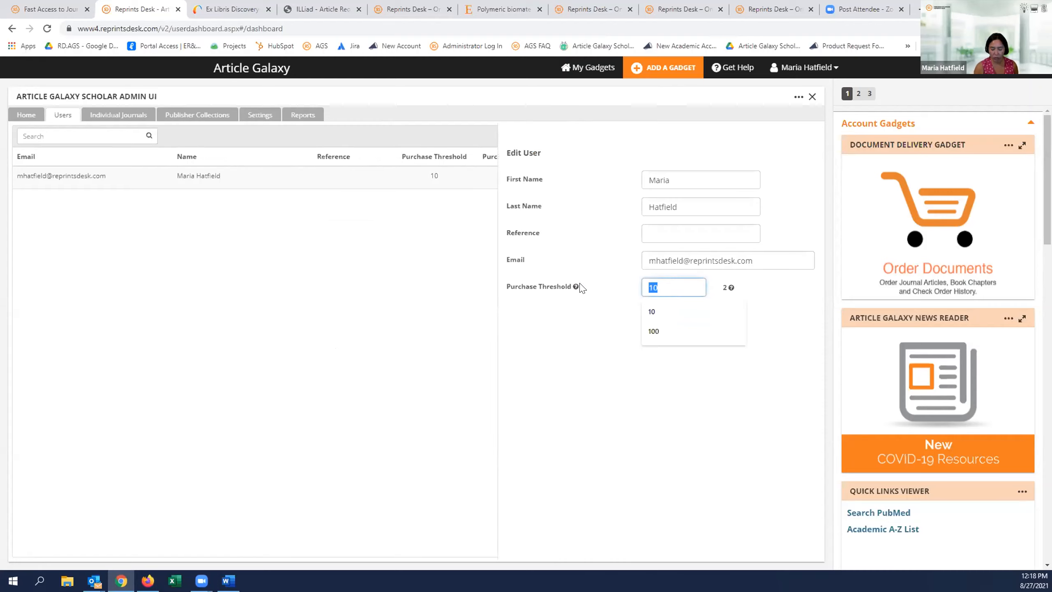
type("25")
left_click(691, 316)
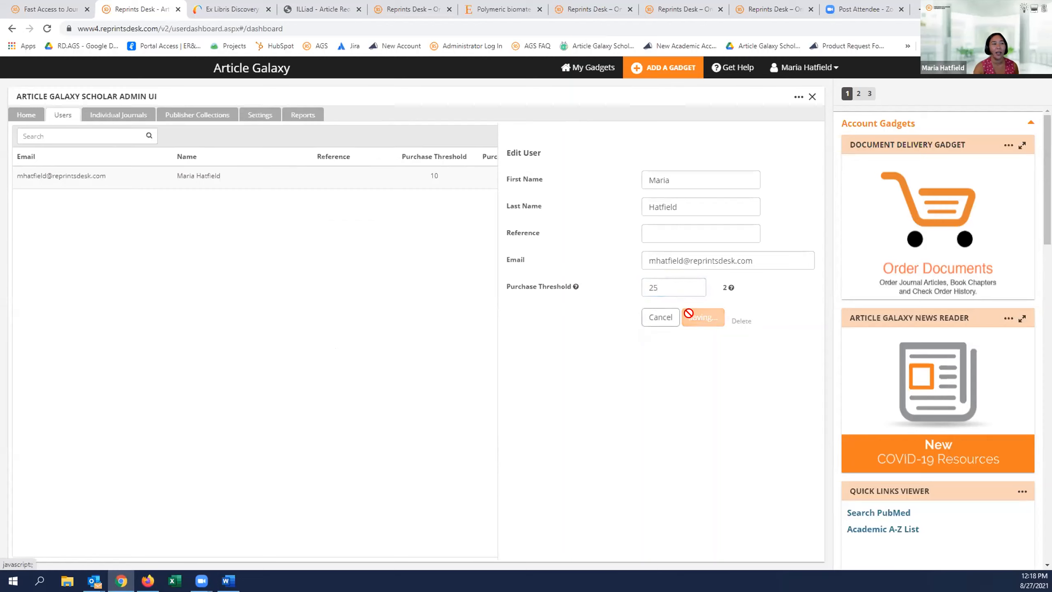
left_click(555, 178)
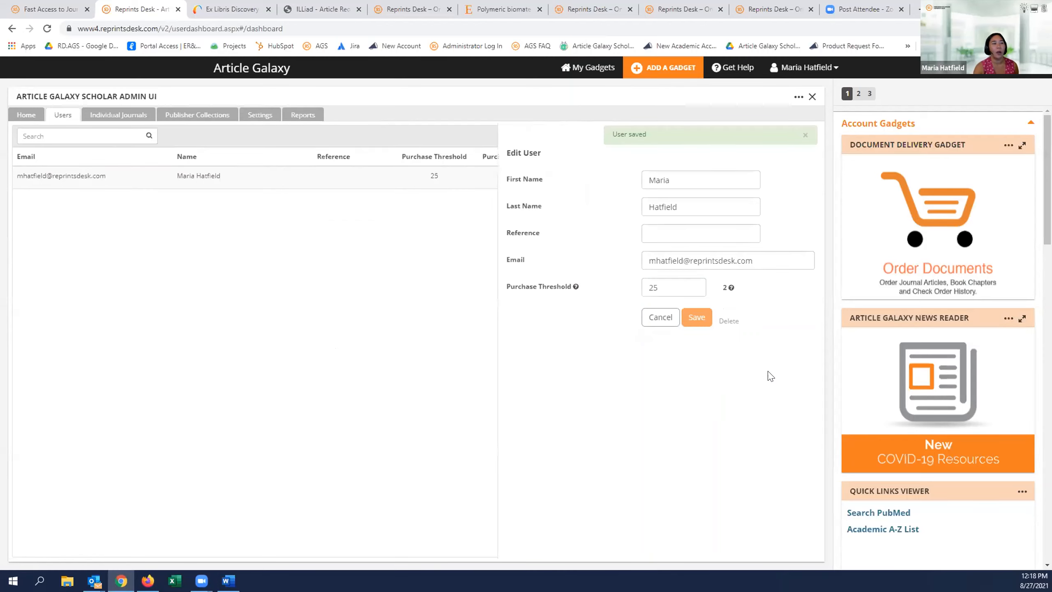
left_click(659, 317)
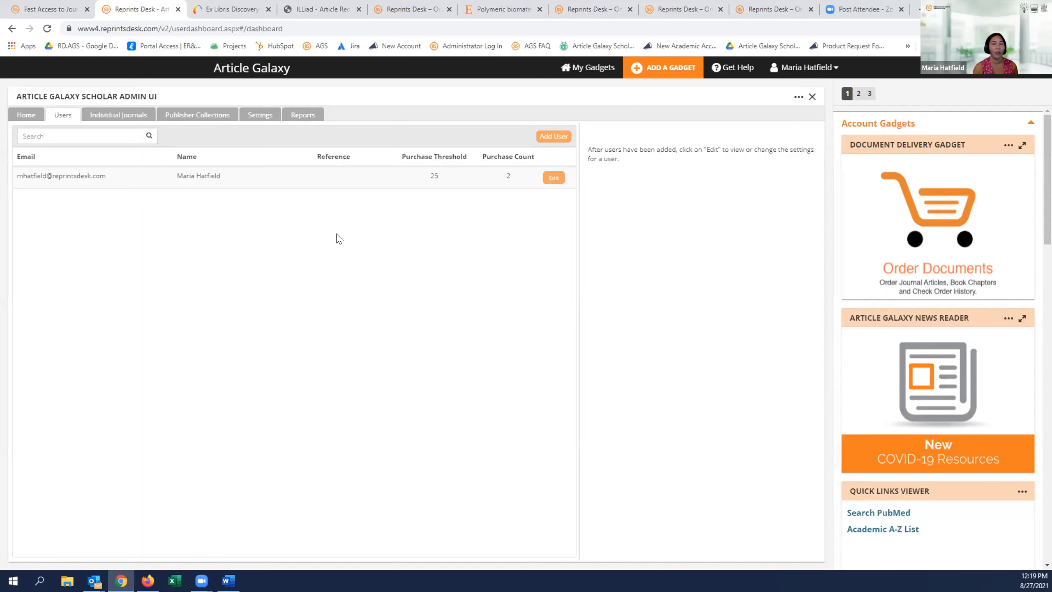
Set Permit Purchases by All Users to 0 in the AGS Settings and save.
left_click(259, 115)
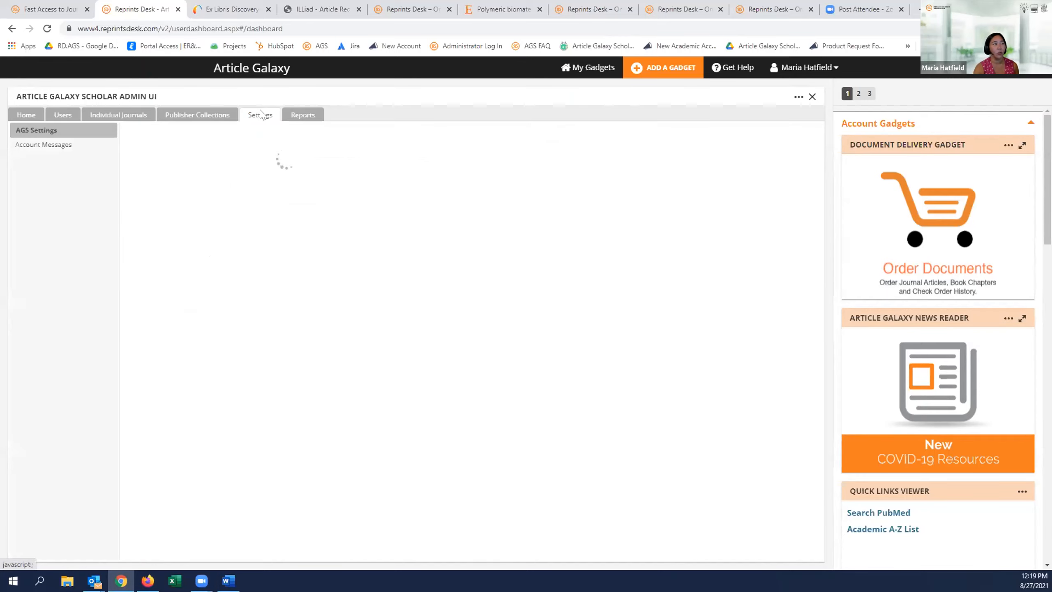
left_click_drag(291, 207, 230, 203)
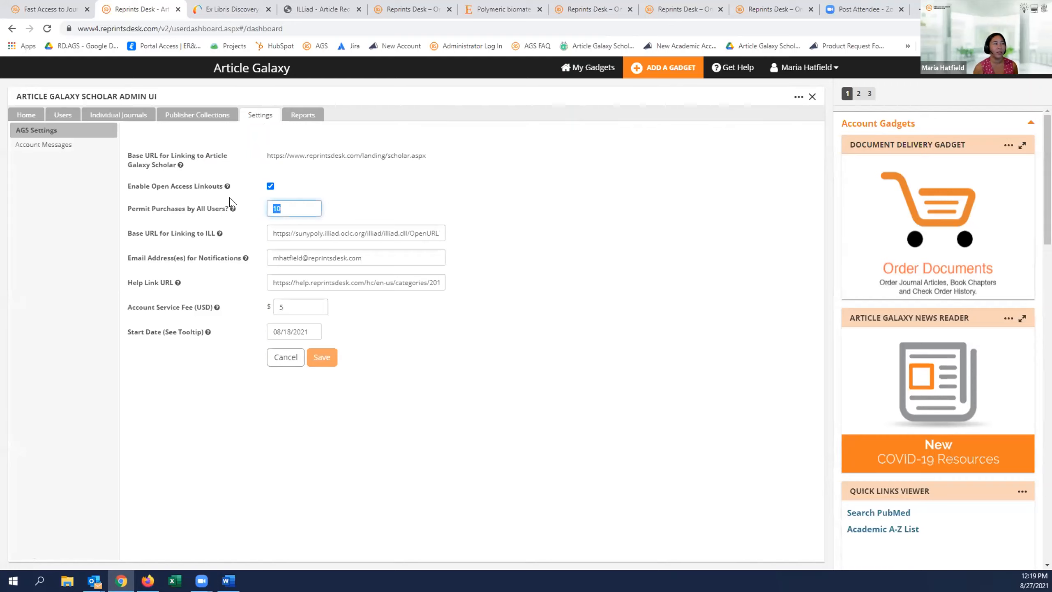
type("0")
left_click(326, 355)
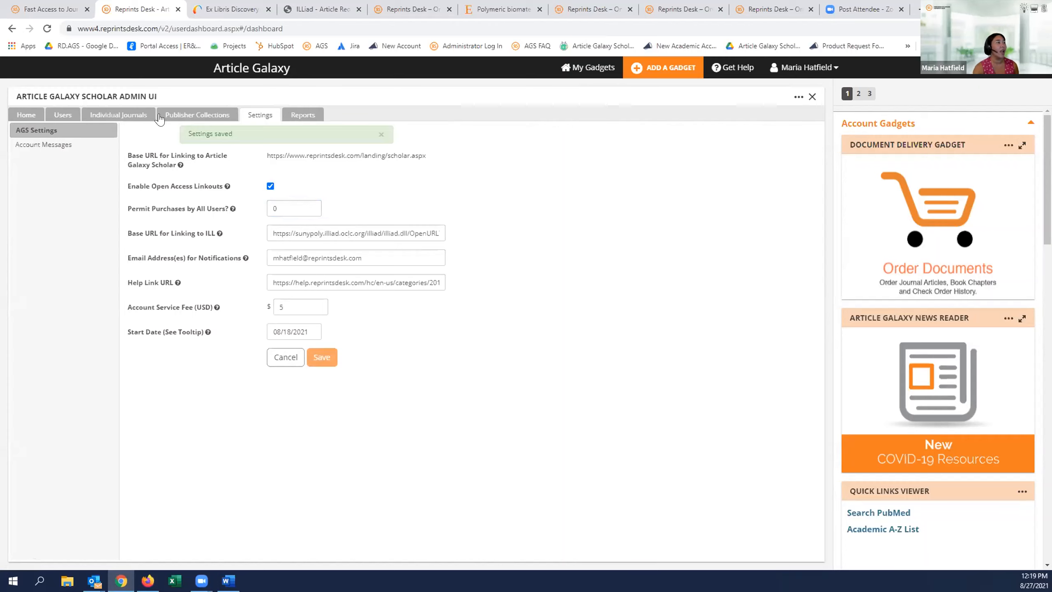
Review the admin user list and the Start Date calendar in the AGS Settings.
left_click(58, 120)
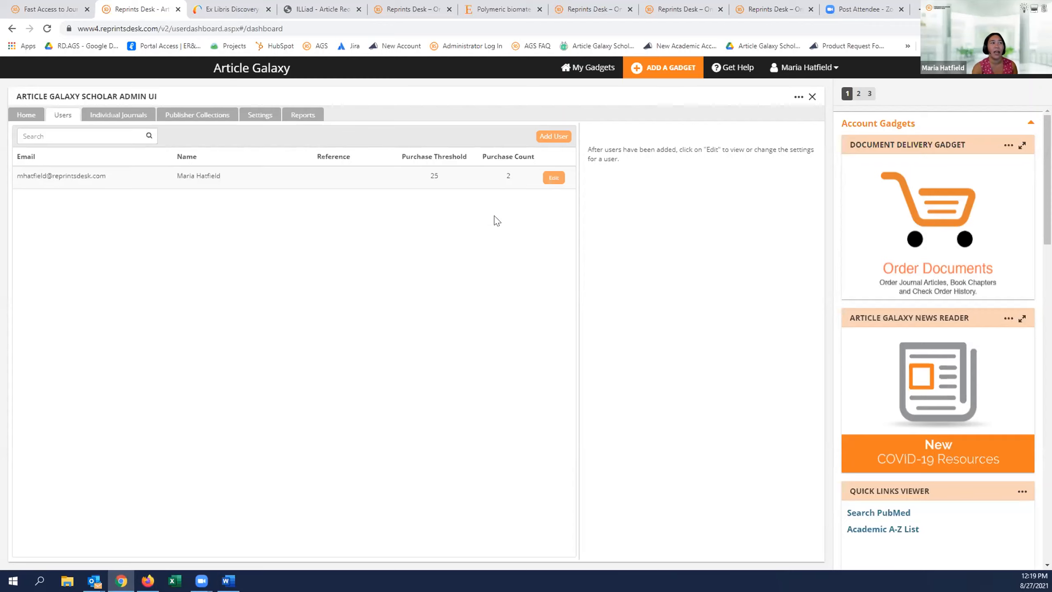
left_click(254, 115)
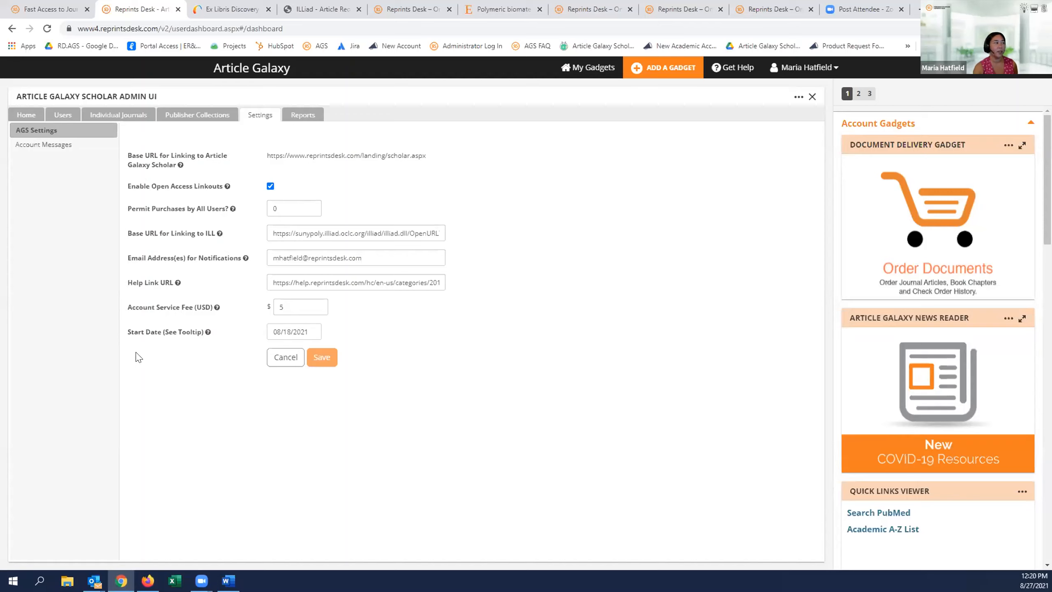
mouse_move(209, 334)
left_click(307, 328)
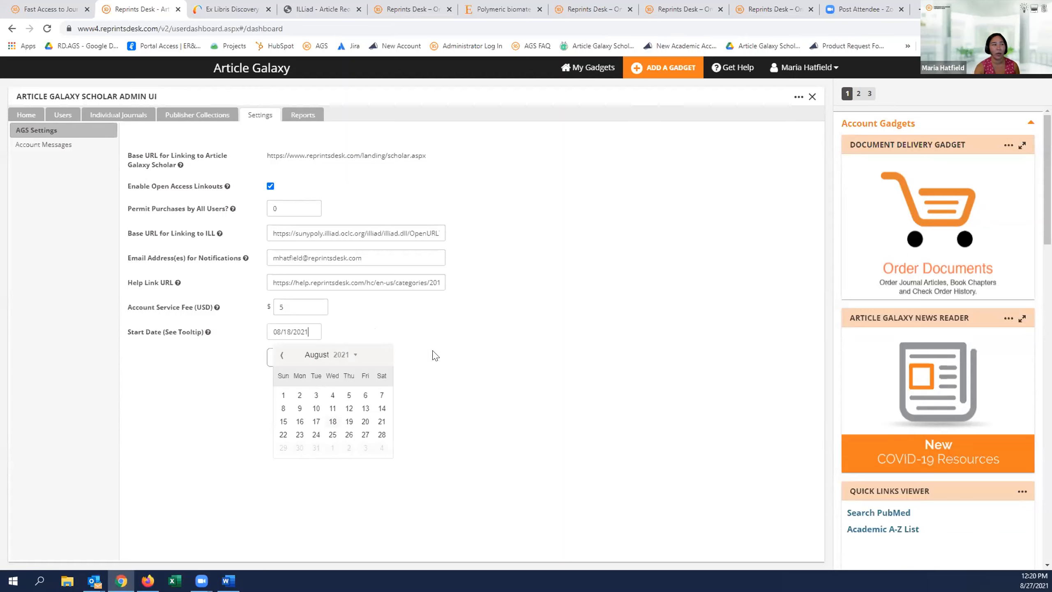
left_click(477, 352)
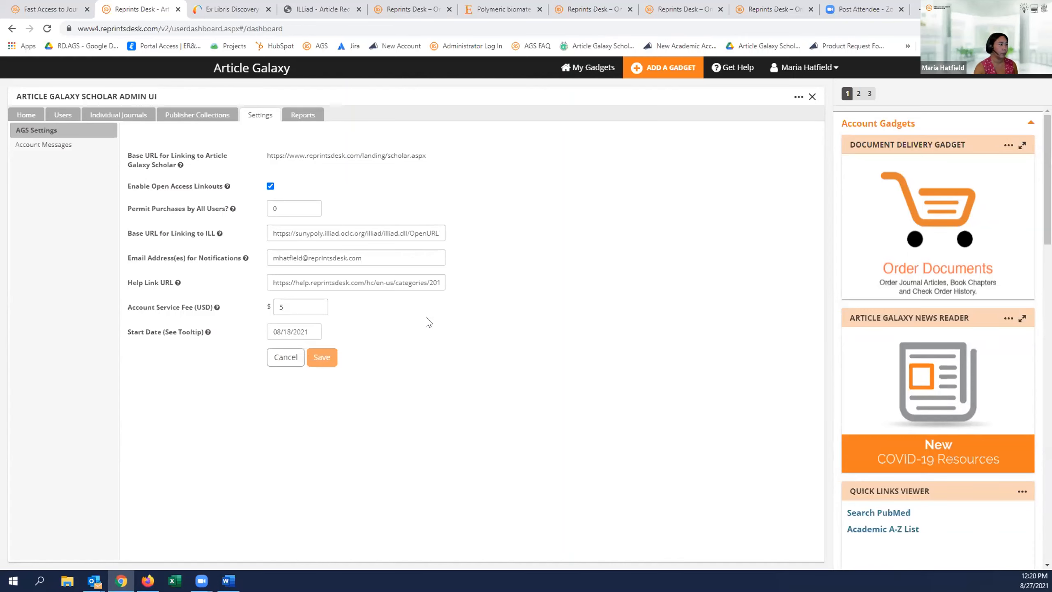
Review the Open Access, ILL Redirect and Request PDF Page account messages, comparing the Open Access text with the article request page.
left_click(53, 146)
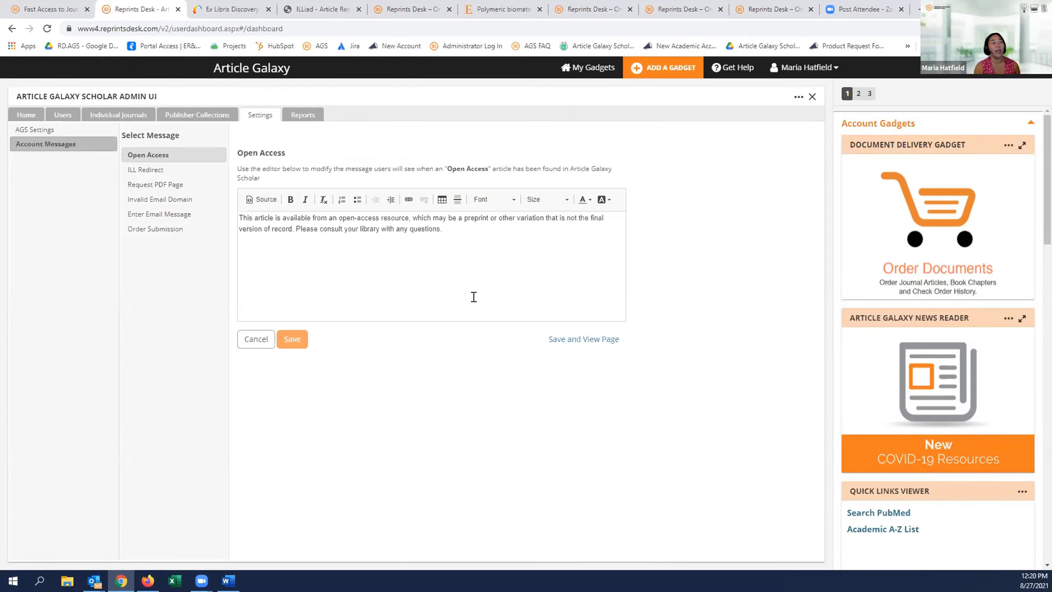
left_click(418, 8)
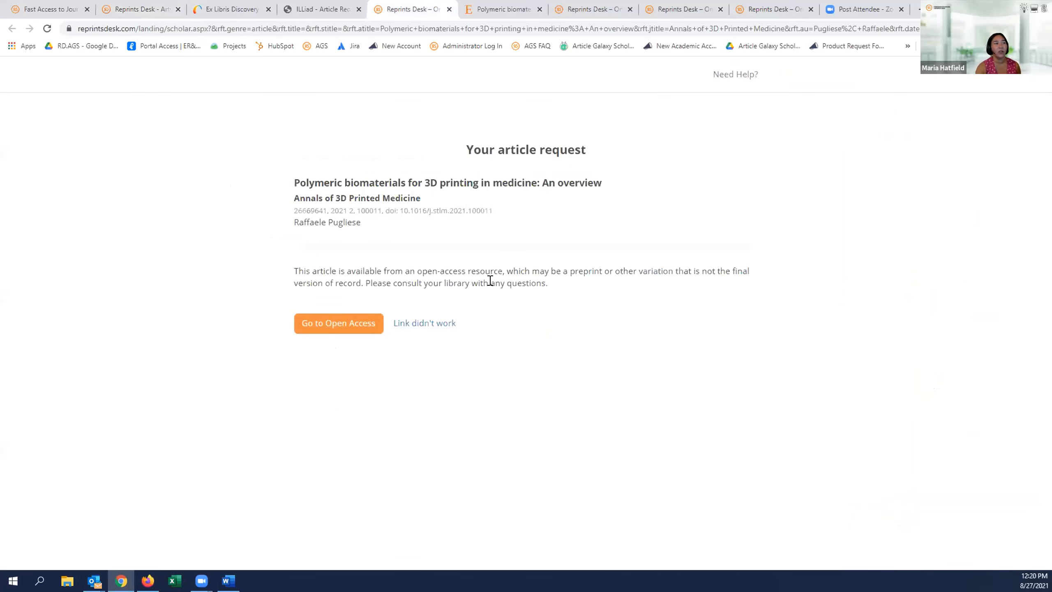
left_click(125, 10)
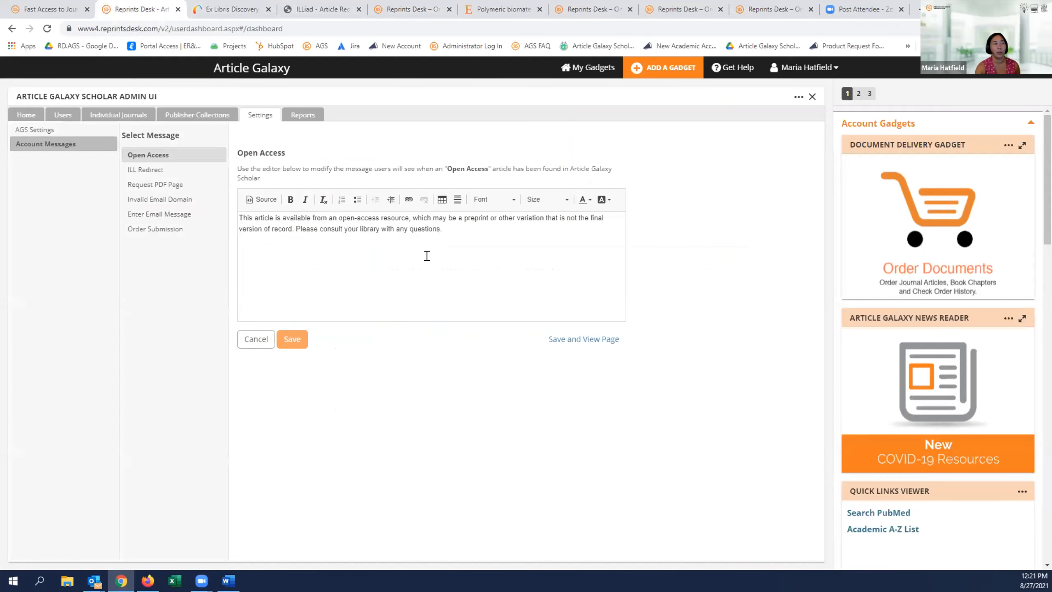
left_click(146, 175)
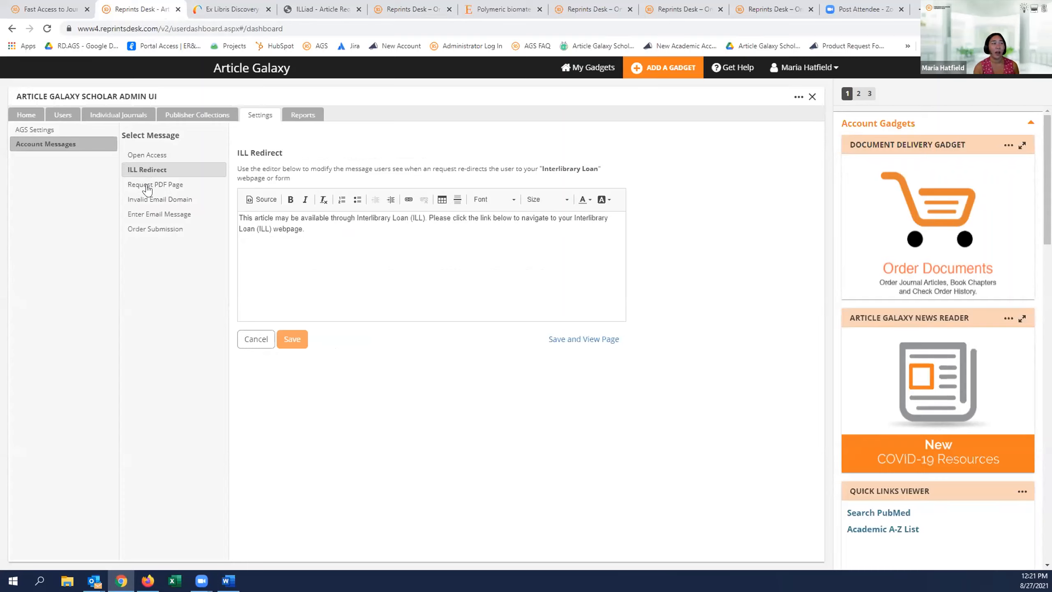
left_click(148, 186)
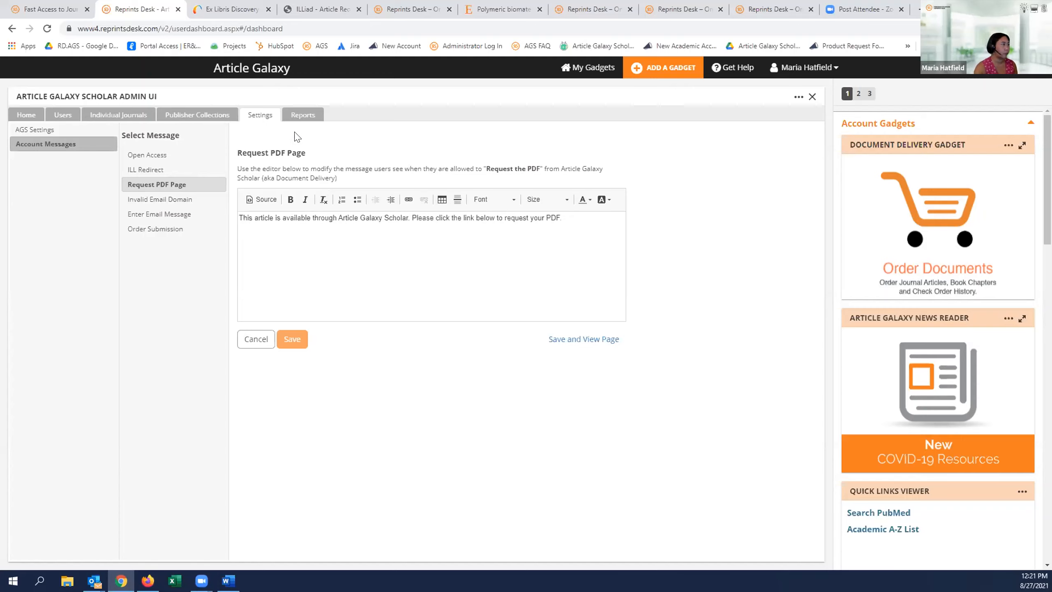
View the individual journals, and search the available publisher collections for "elsevier" to start activating Elsevier.
left_click(112, 116)
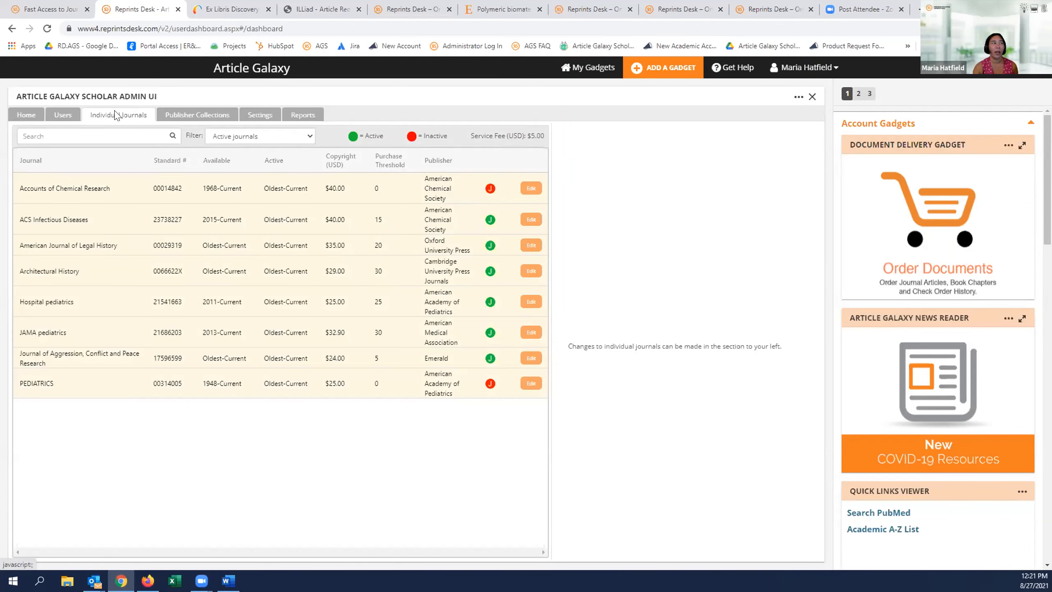
left_click(190, 118)
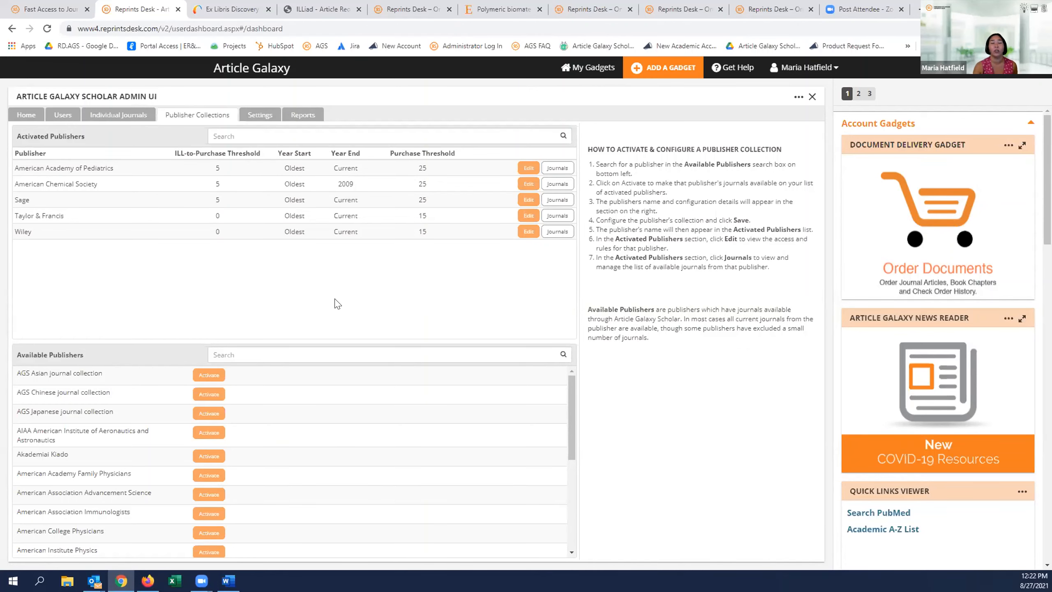
left_click(269, 349)
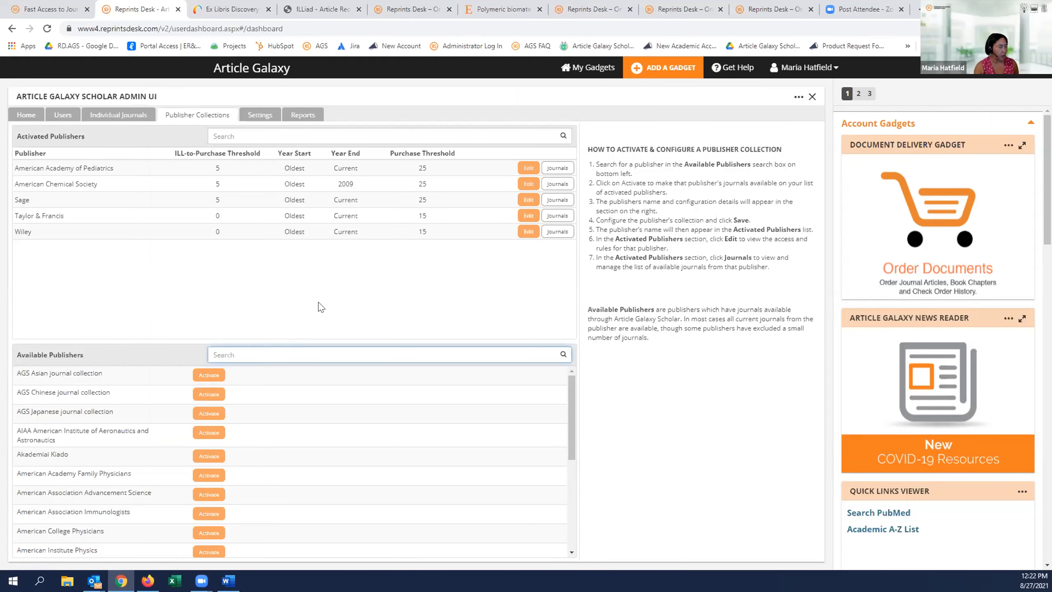
type("elsevier")
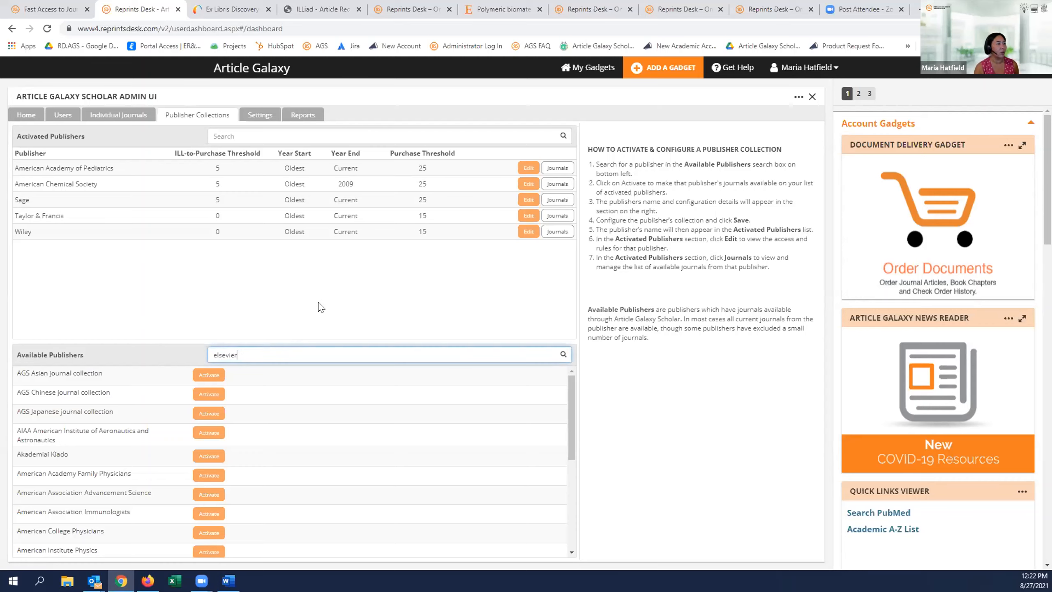
left_click(203, 378)
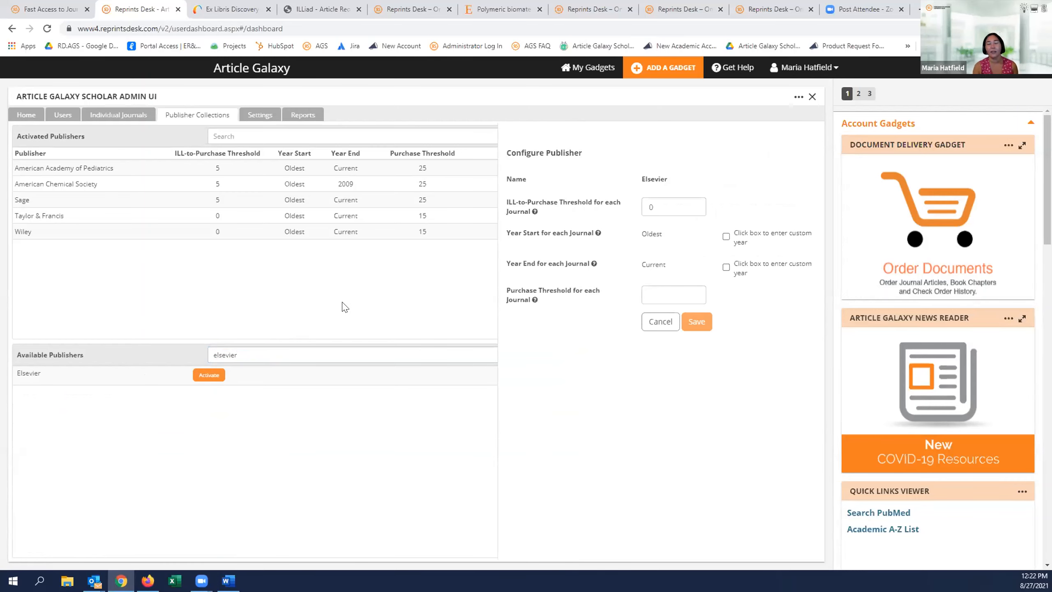
Set Elsevier's ILL-to-Purchase Threshold for each journal to 5.
left_click(665, 202)
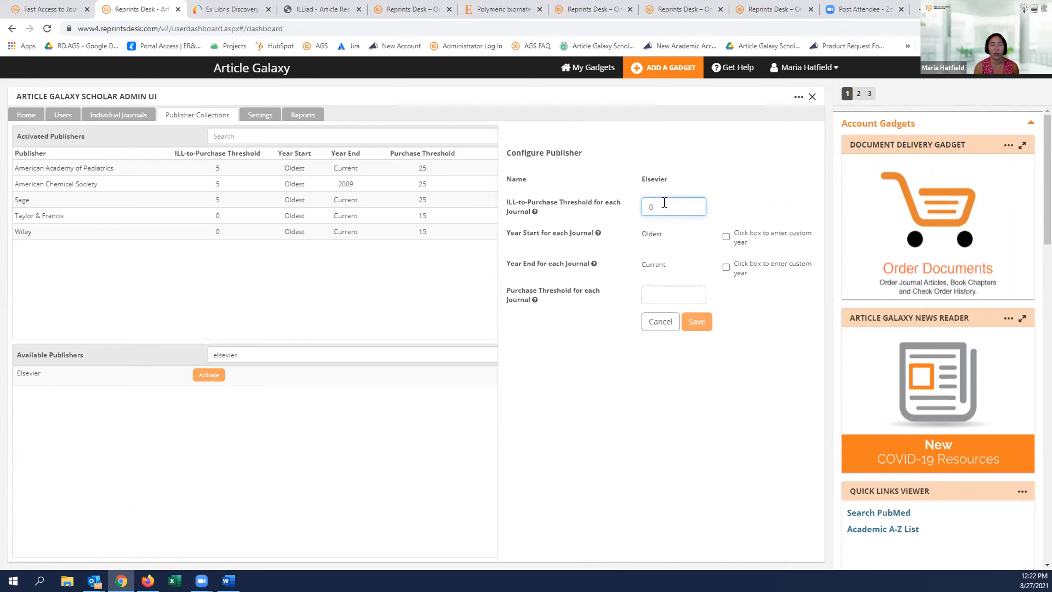
left_click_drag(665, 202, 637, 205)
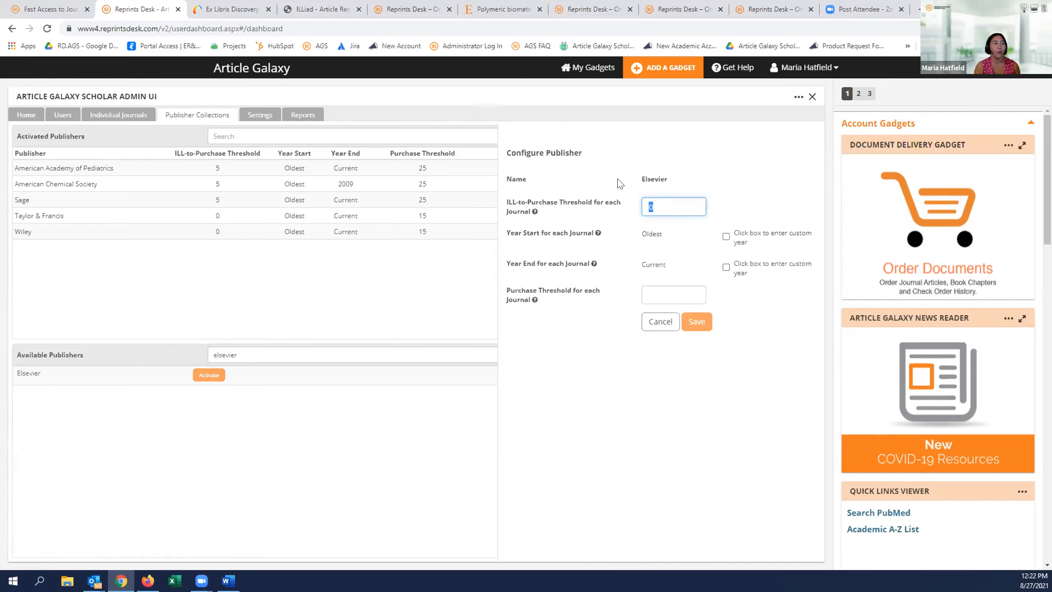
type("5")
left_click_drag(667, 206, 618, 200)
type("0")
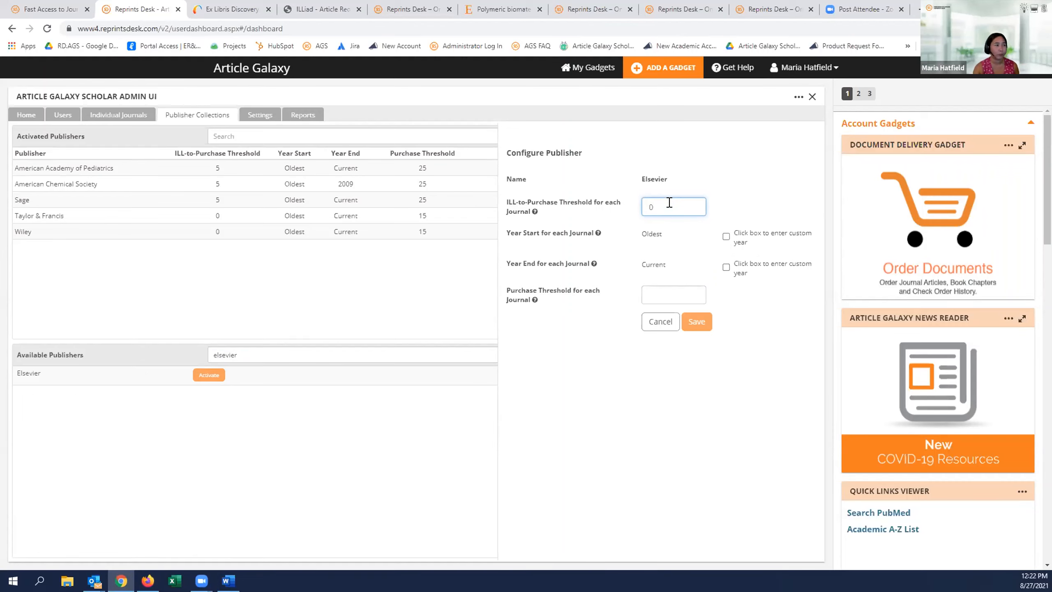
left_click_drag(666, 204, 639, 203)
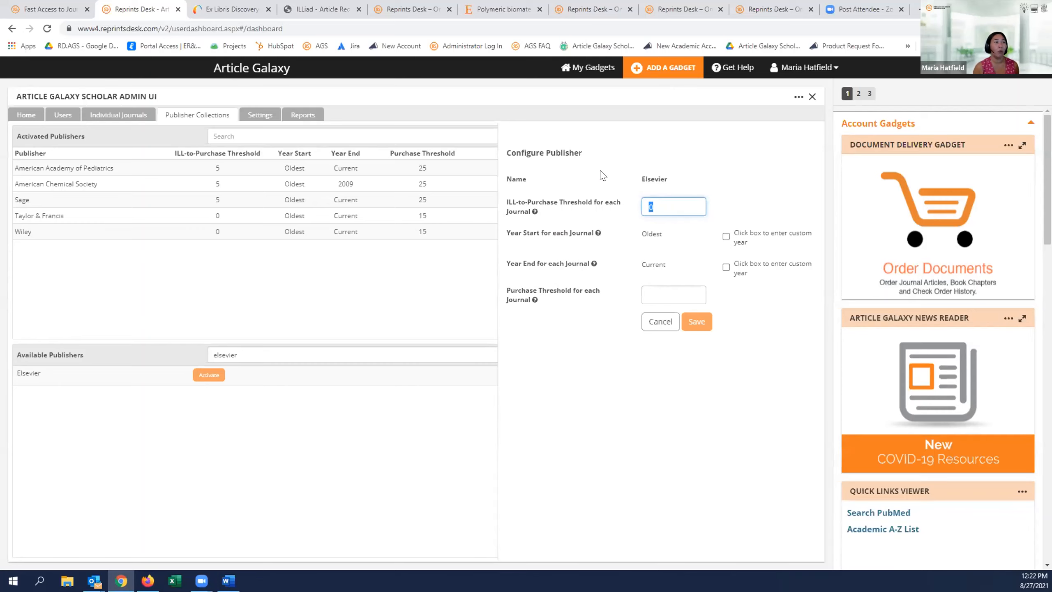
type("5")
Try a custom Year Start of 2020 for Elsevier's journals, and revert it to Oldest.
left_click(725, 240)
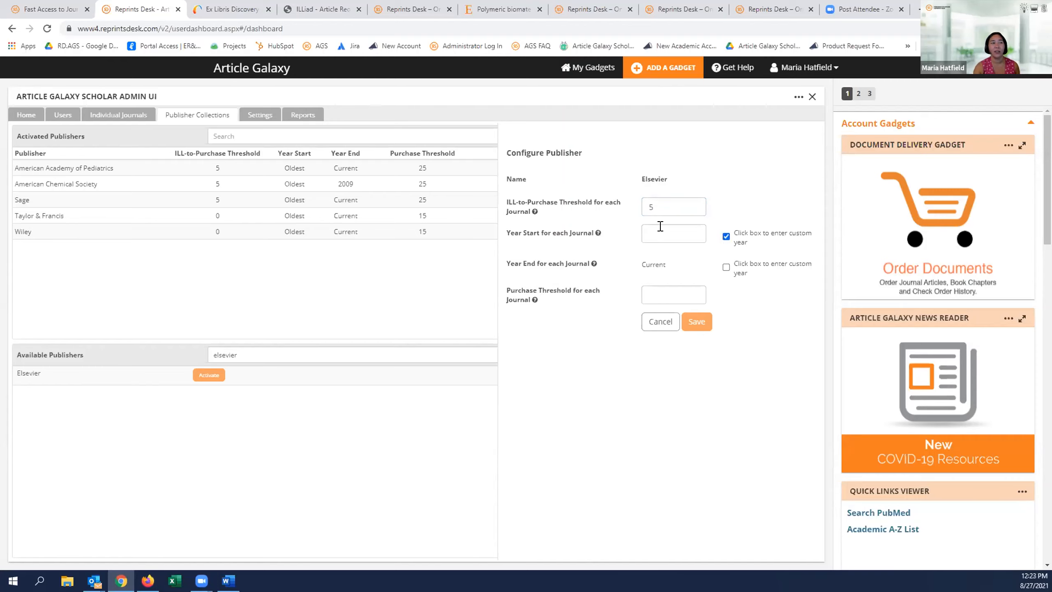
left_click(660, 226)
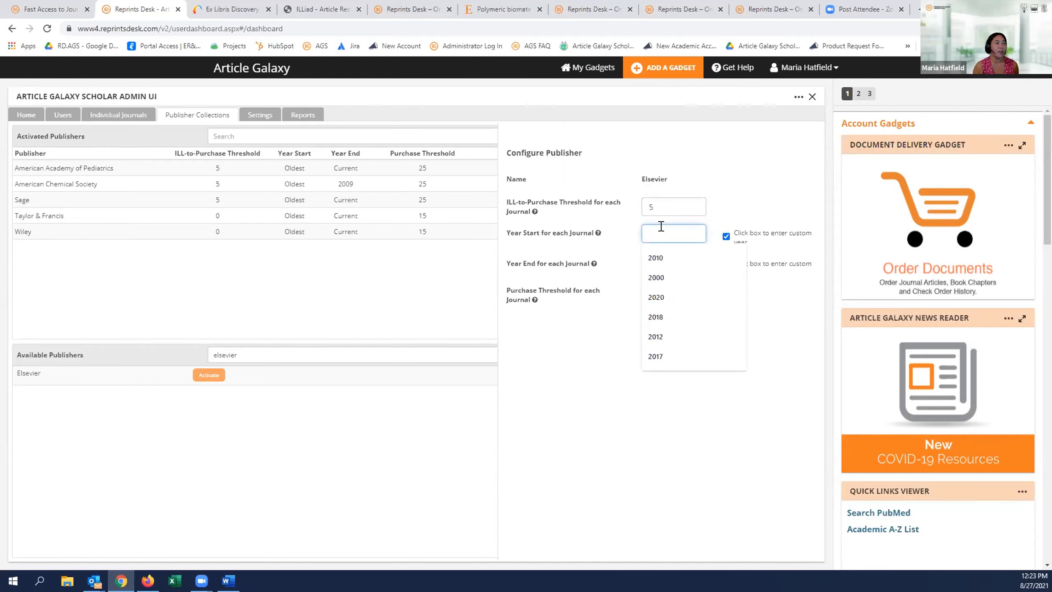
type("2020")
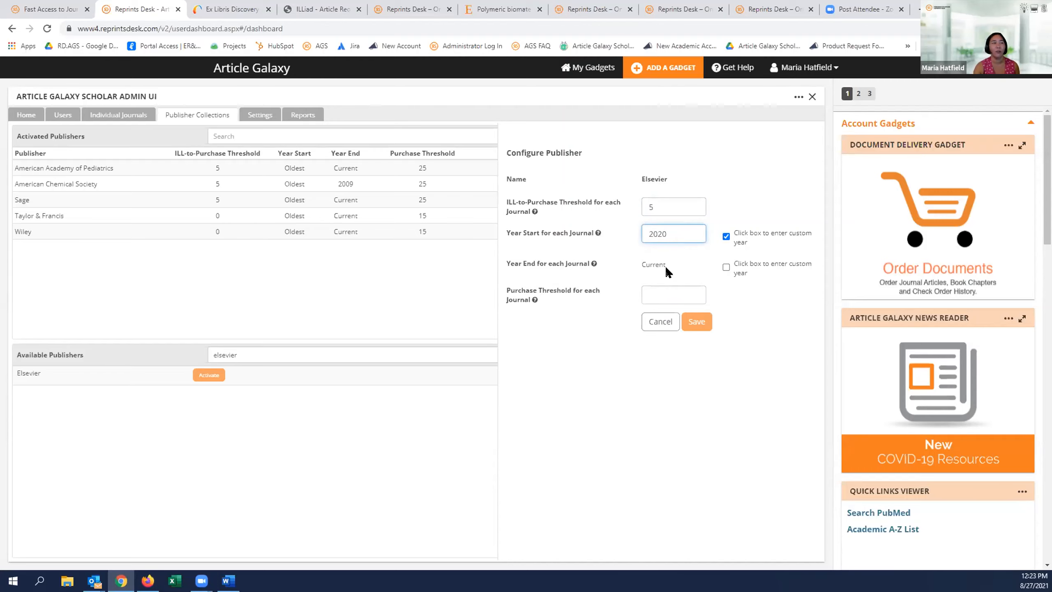
left_click(726, 236)
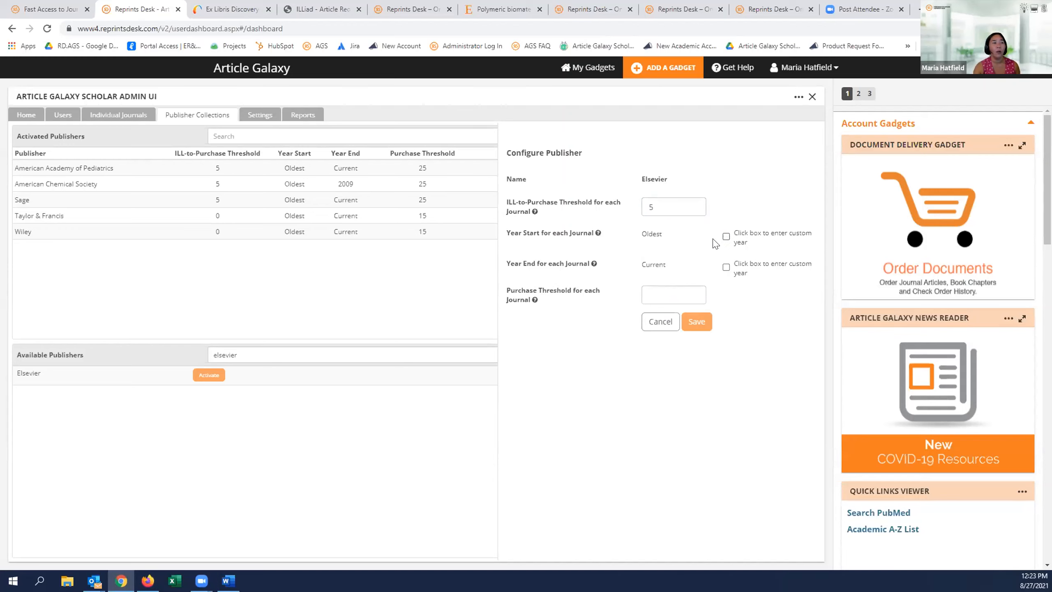
Set a custom Year End of 2009 and a Purchase Threshold of 25 for each Elsevier journal, and save the publisher configuration.
left_click(725, 268)
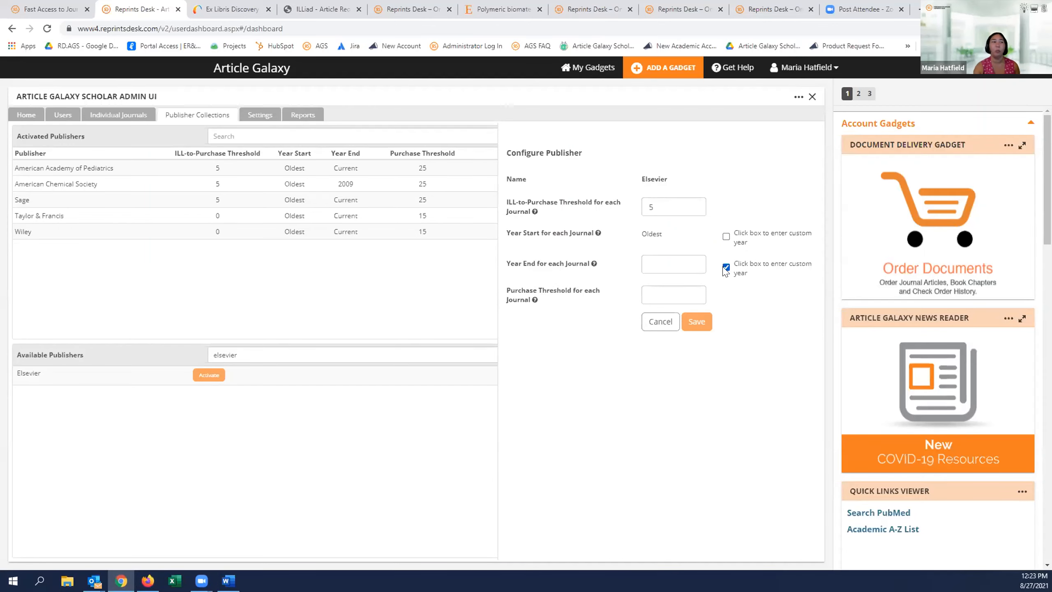
left_click(673, 256)
type("2009")
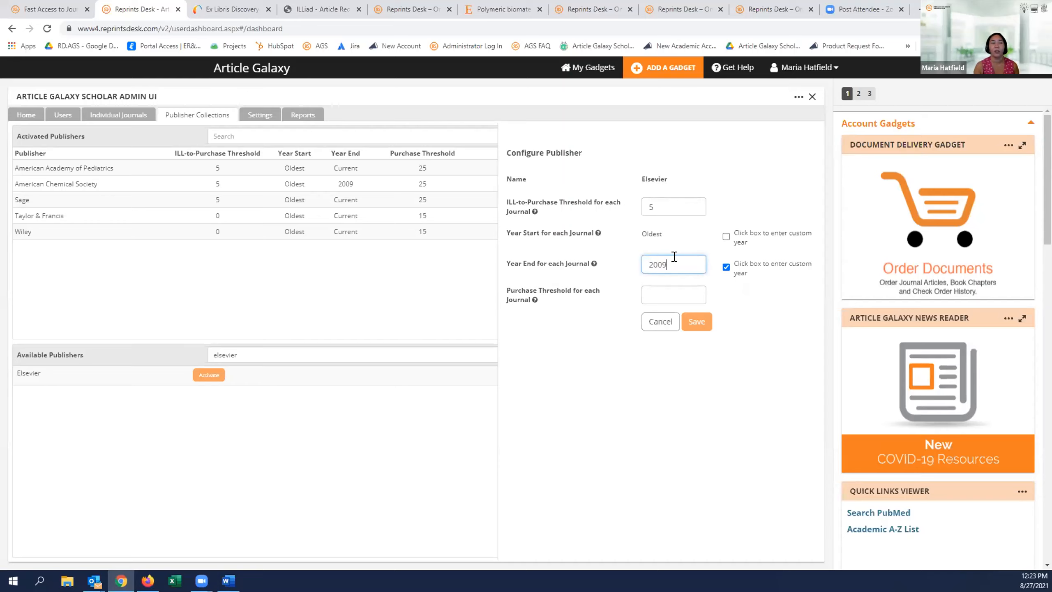
left_click(655, 289)
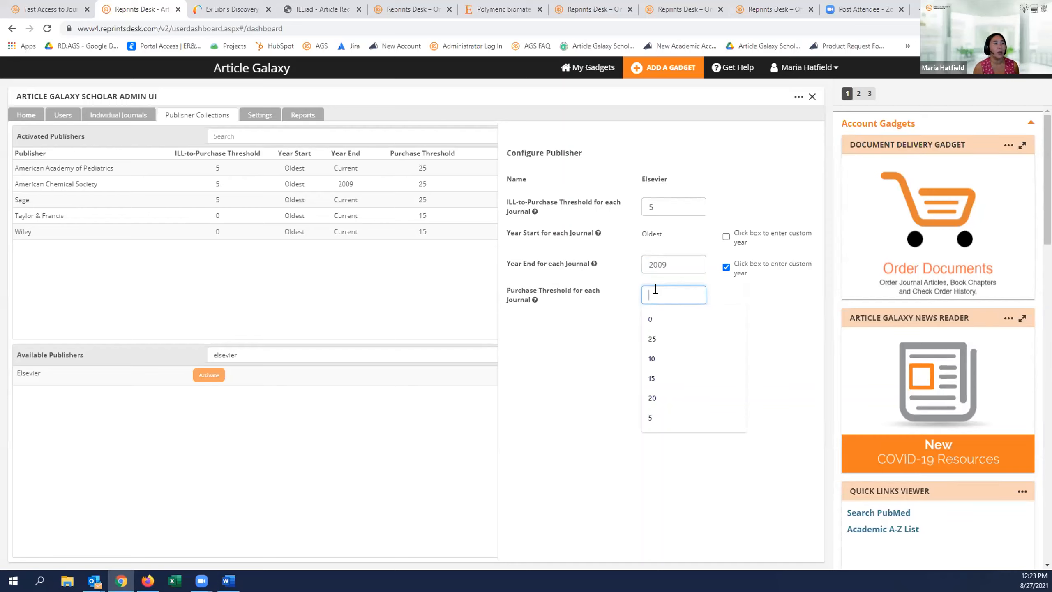
type("25")
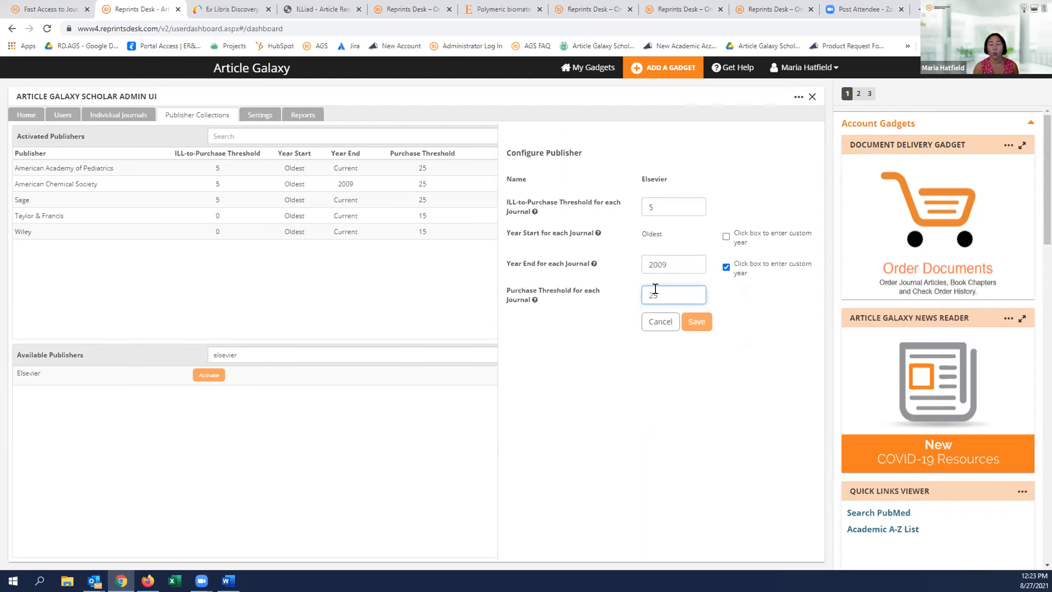
left_click(696, 322)
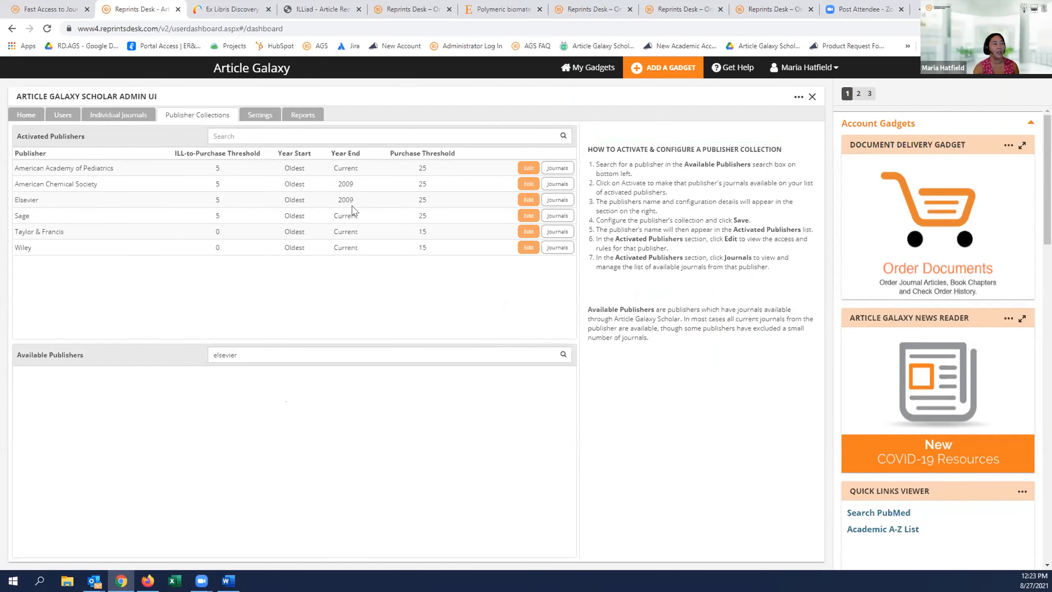
Revert Elsevier's Year End for each journal to Current and save the publisher settings.
left_click(526, 200)
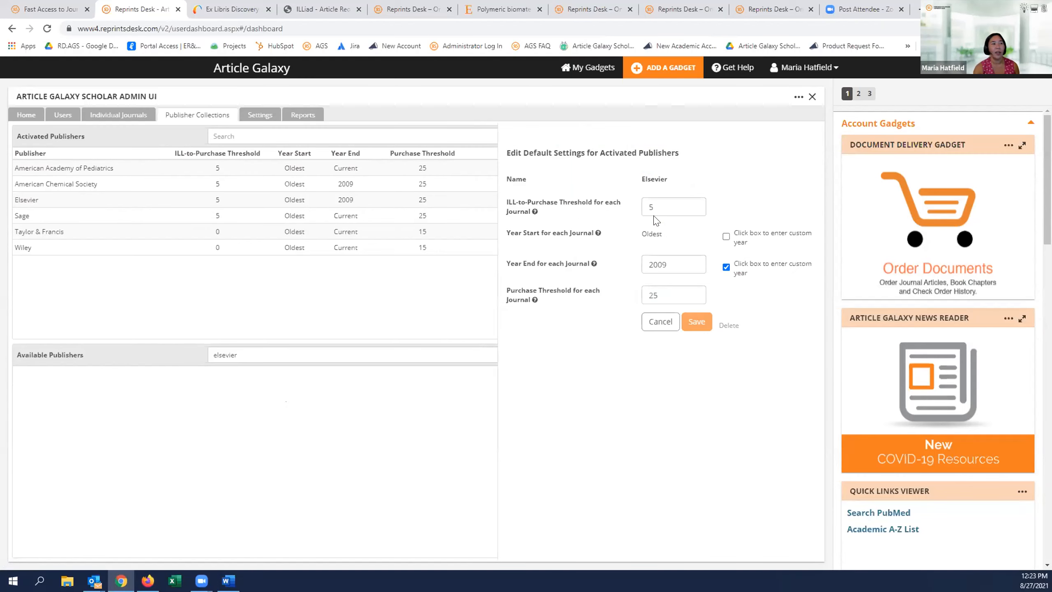
left_click(725, 268)
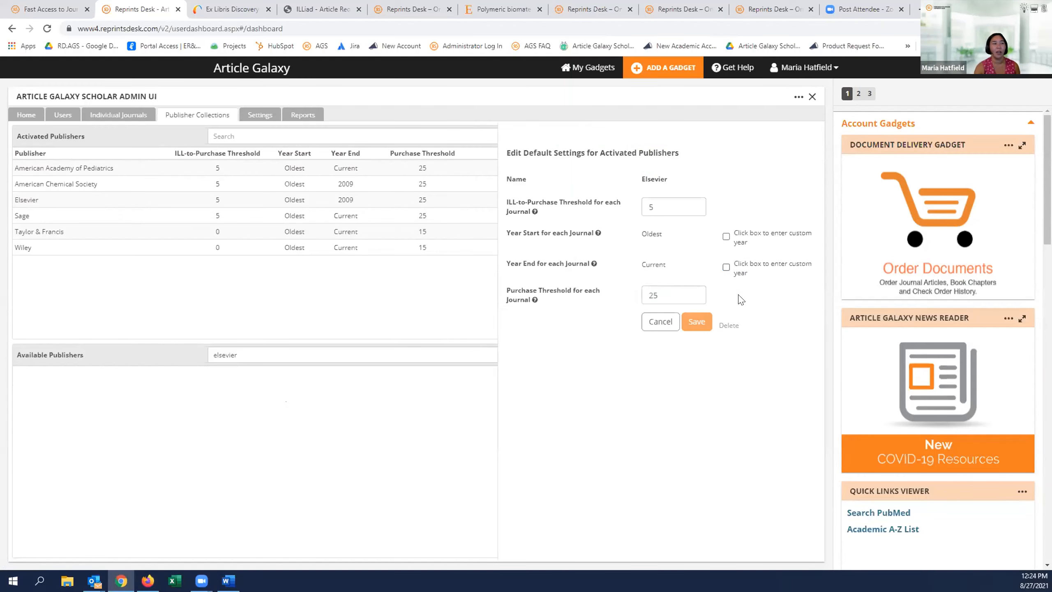
left_click(698, 326)
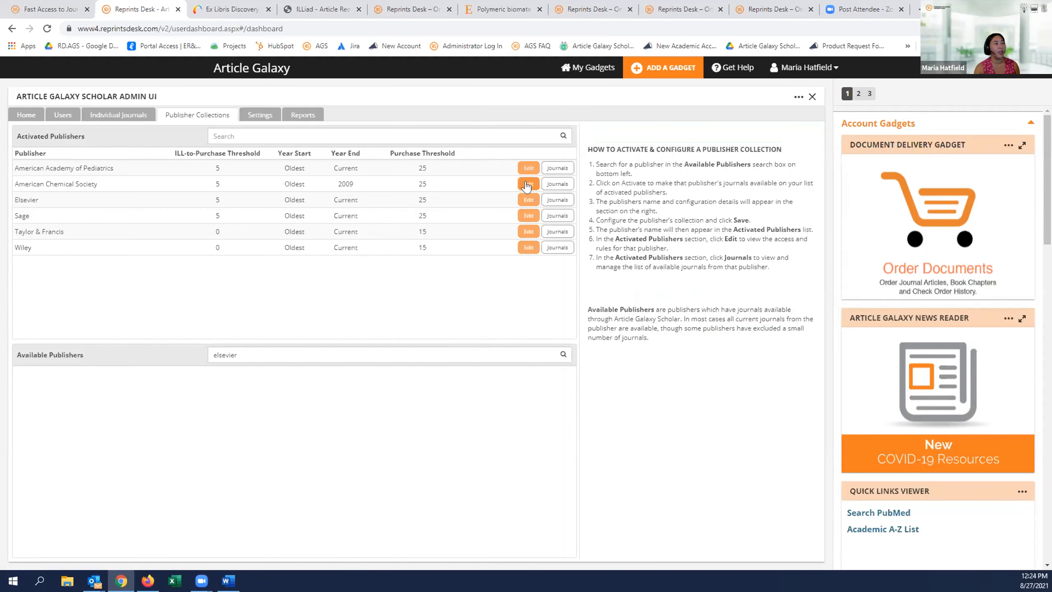
Delete American Academy of Pediatrics from the activated publishers.
left_click(529, 169)
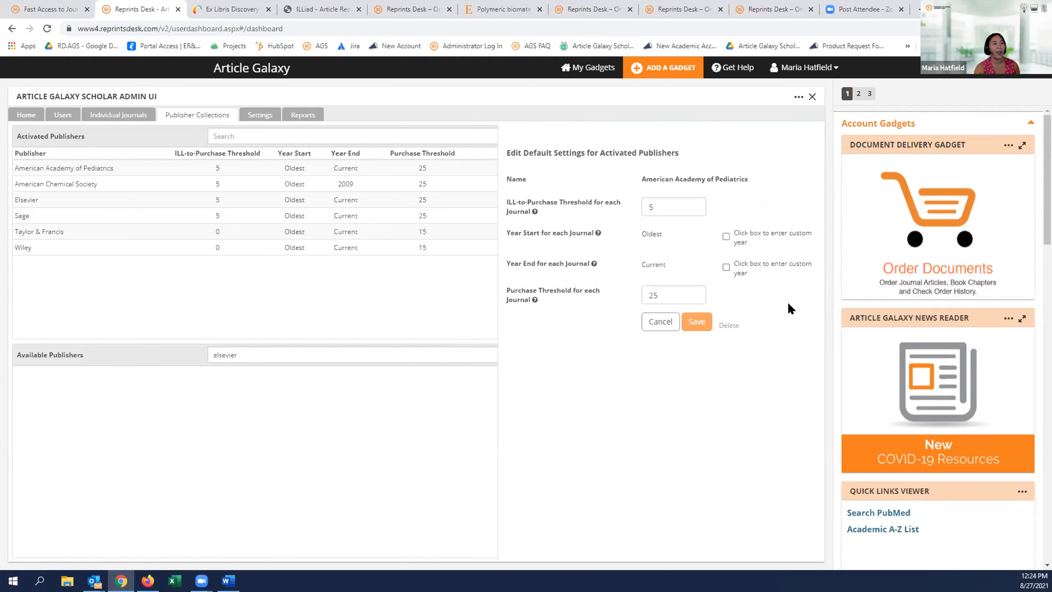
left_click(732, 326)
left_click(545, 157)
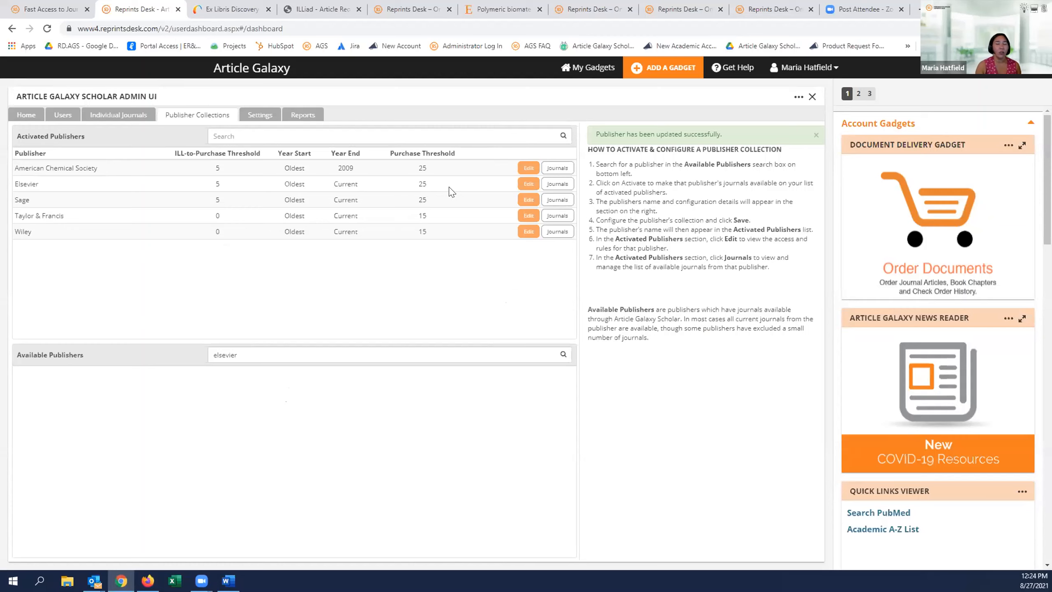
In Elsevier's journals, customize Abstract Bulletin of Paper Science and Technology with an ILL-to-Purchase Threshold and Purchase Threshold of 0, and save.
left_click(555, 185)
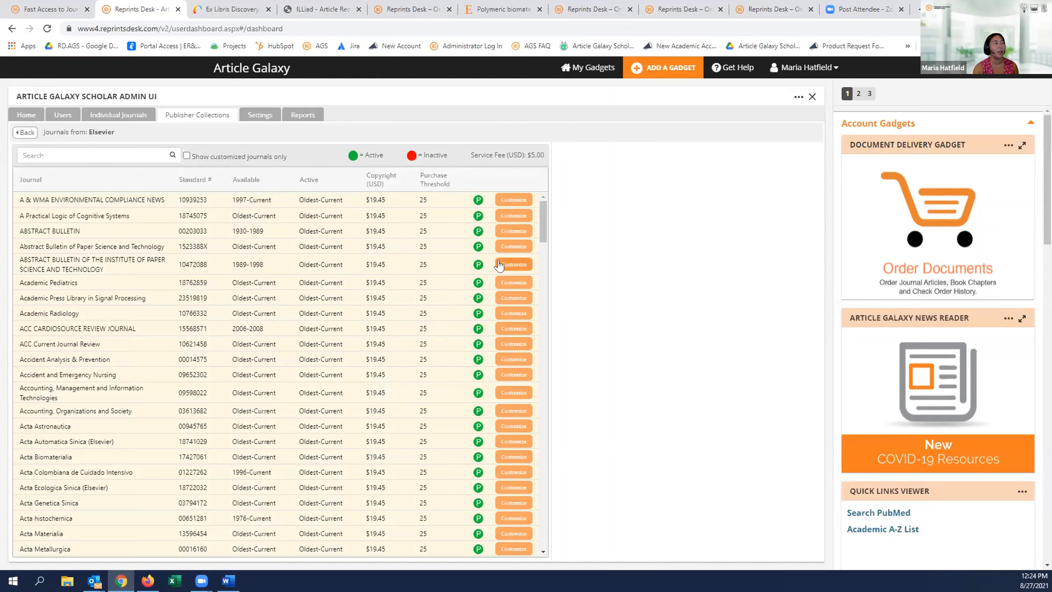
left_click(507, 247)
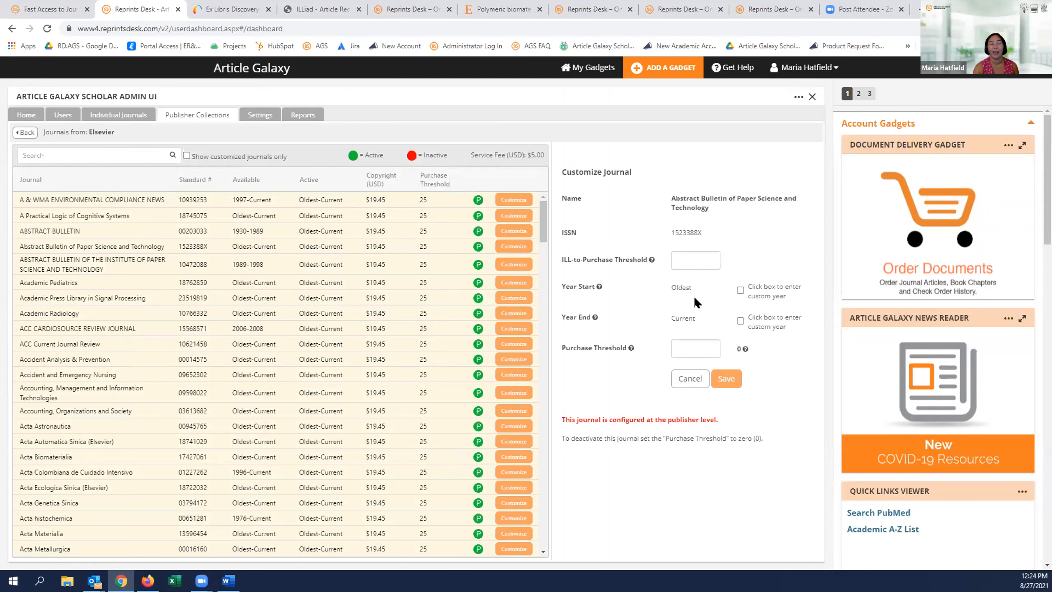
left_click(703, 259)
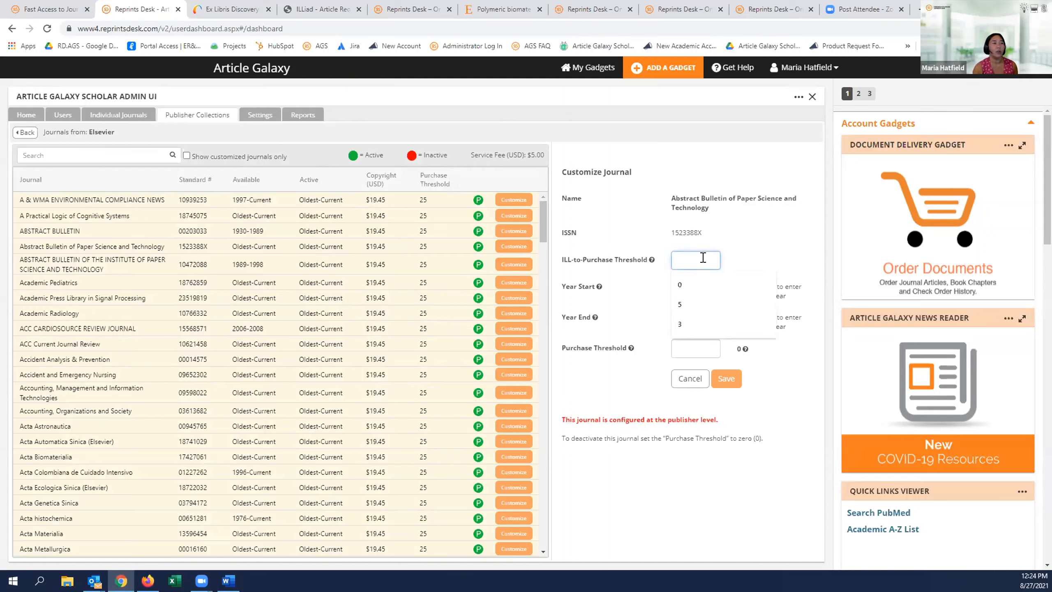
type("0")
left_click(692, 341)
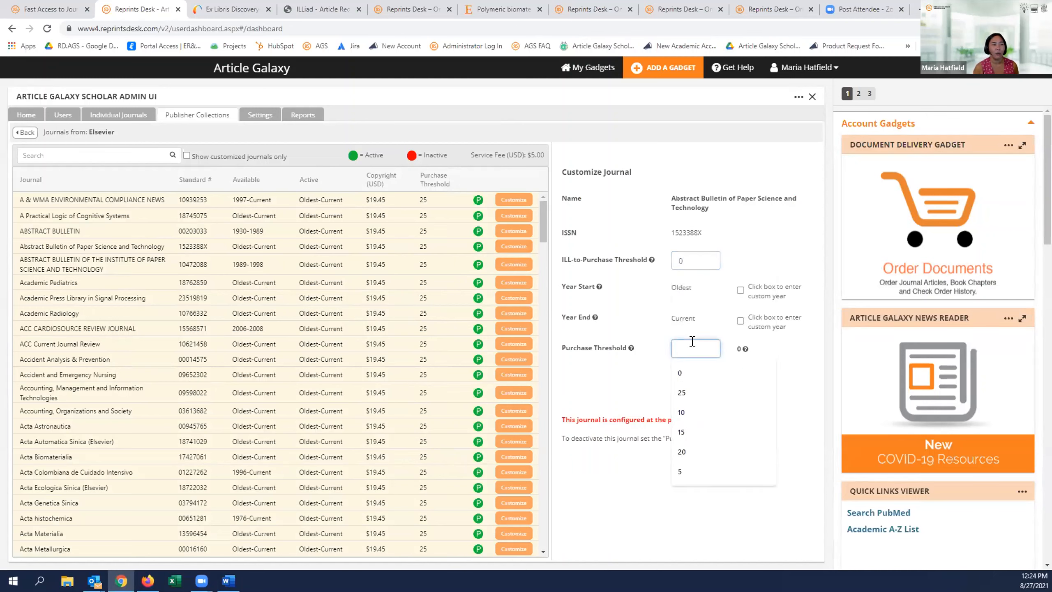
type("0")
left_click(727, 378)
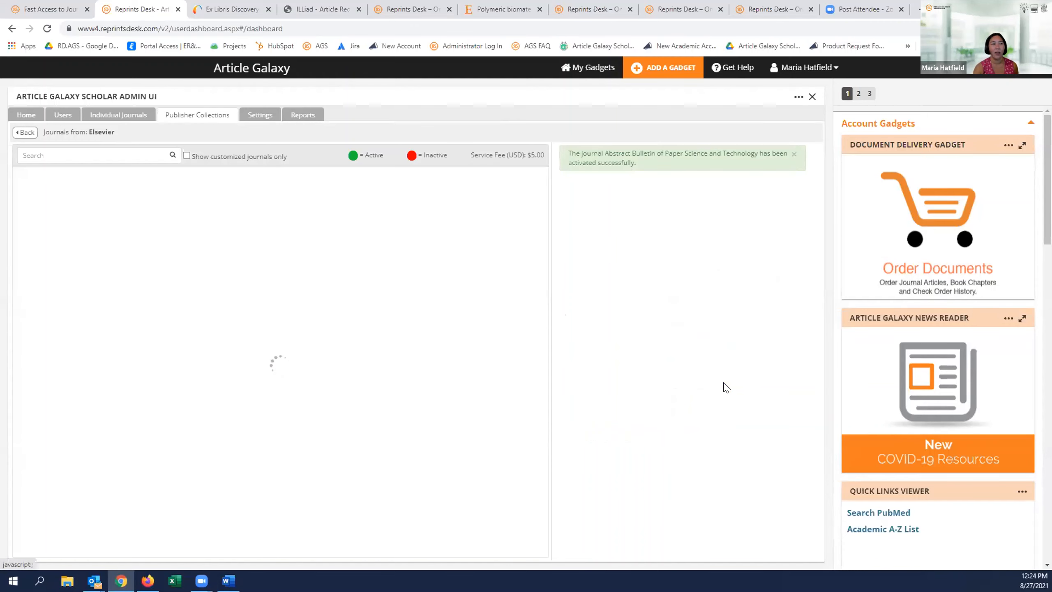
mouse_move(478, 247)
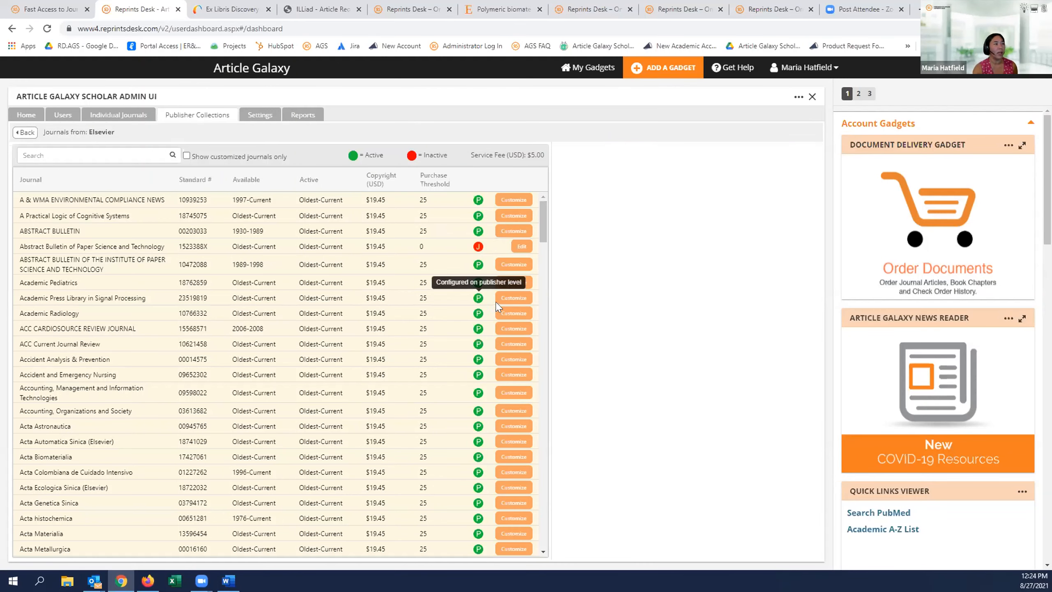
Customize Academic Press Library in Signal Processing with ILL-to-Purchase Threshold 0, custom Year Start 2015 and Purchase Threshold 25, and save.
left_click(510, 298)
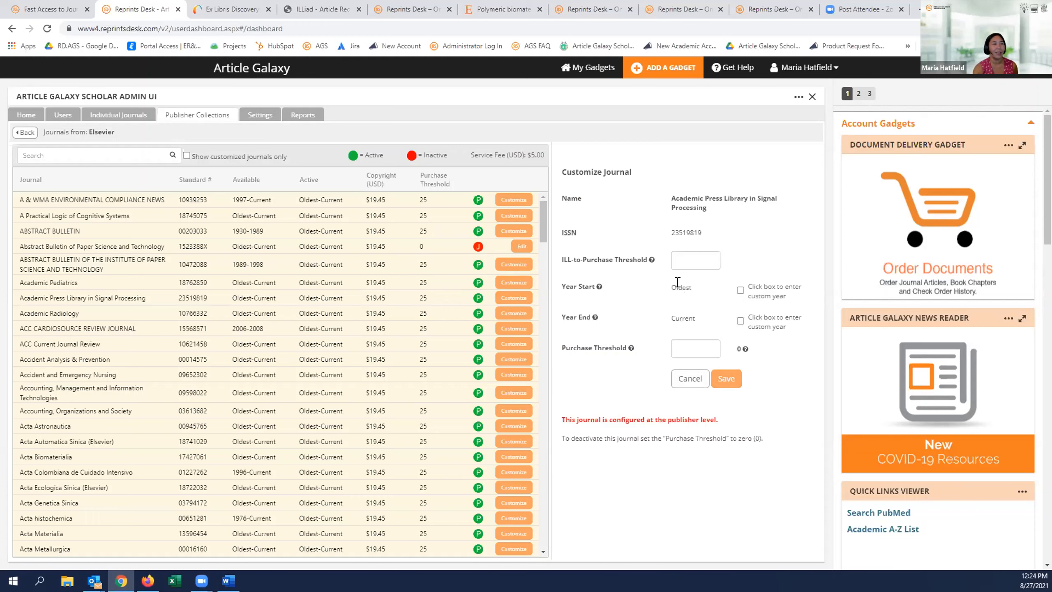
left_click(691, 260)
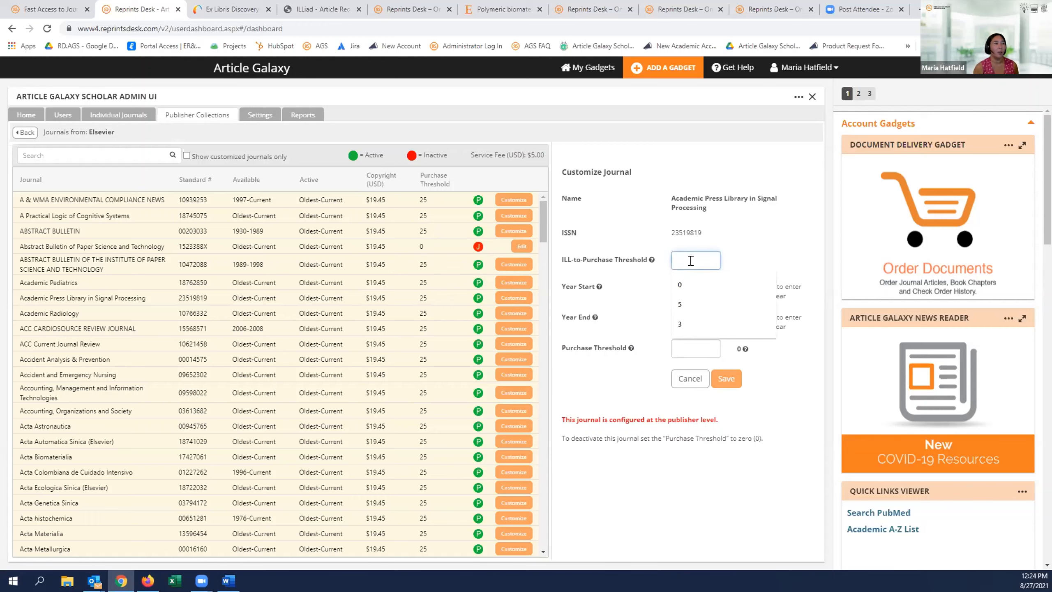
type("0")
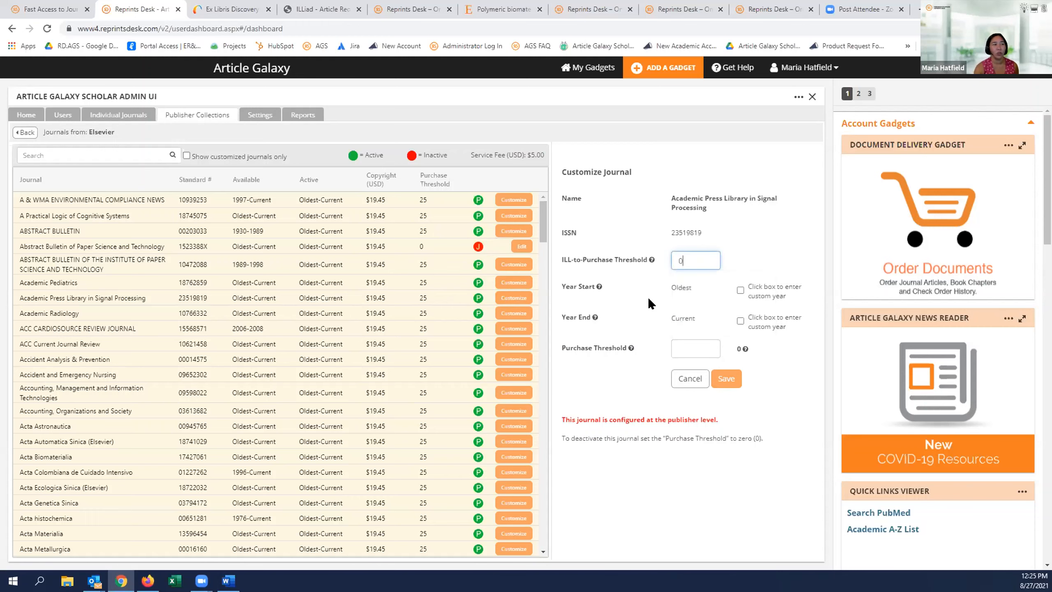
left_click(740, 291)
left_click(702, 288)
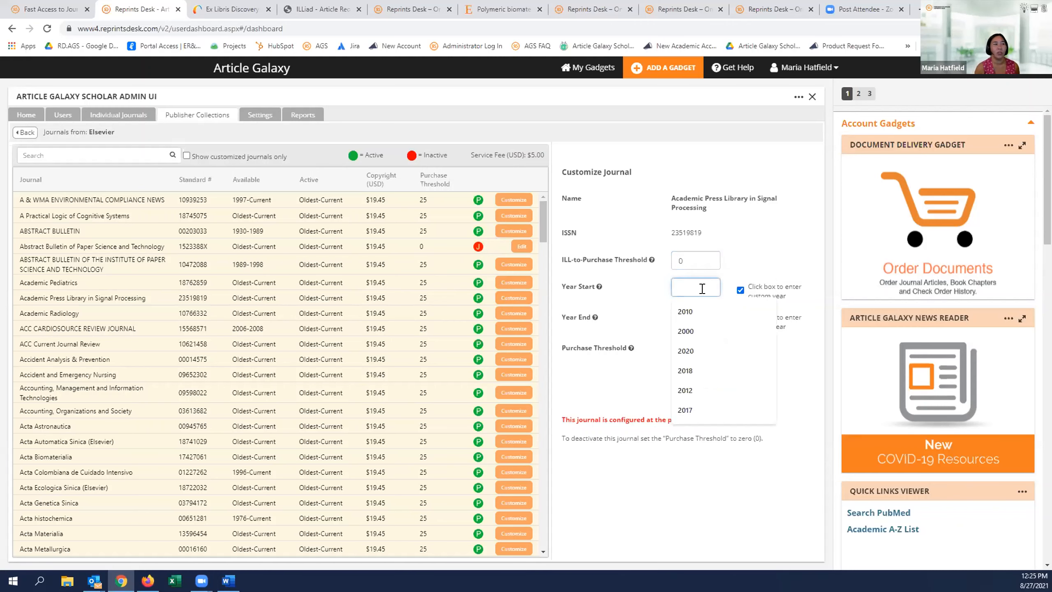
type("2015")
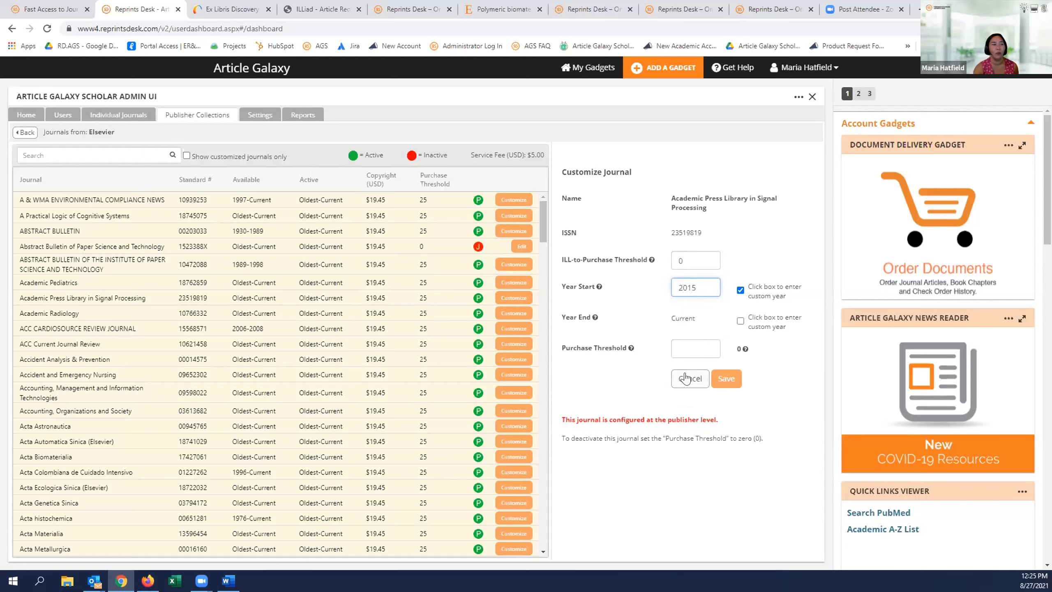
left_click(701, 343)
type("20")
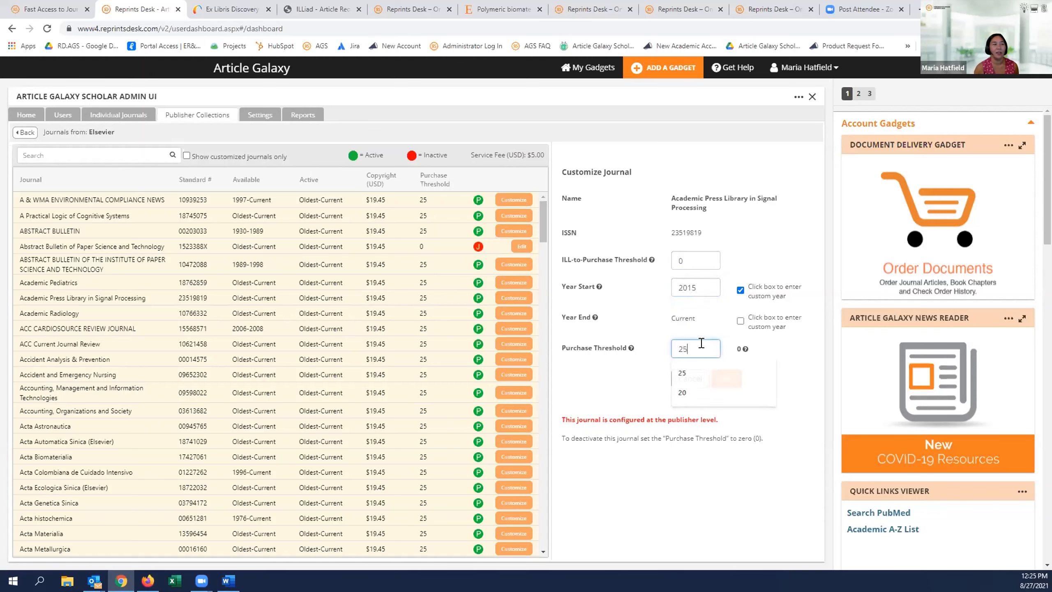
left_click(726, 379)
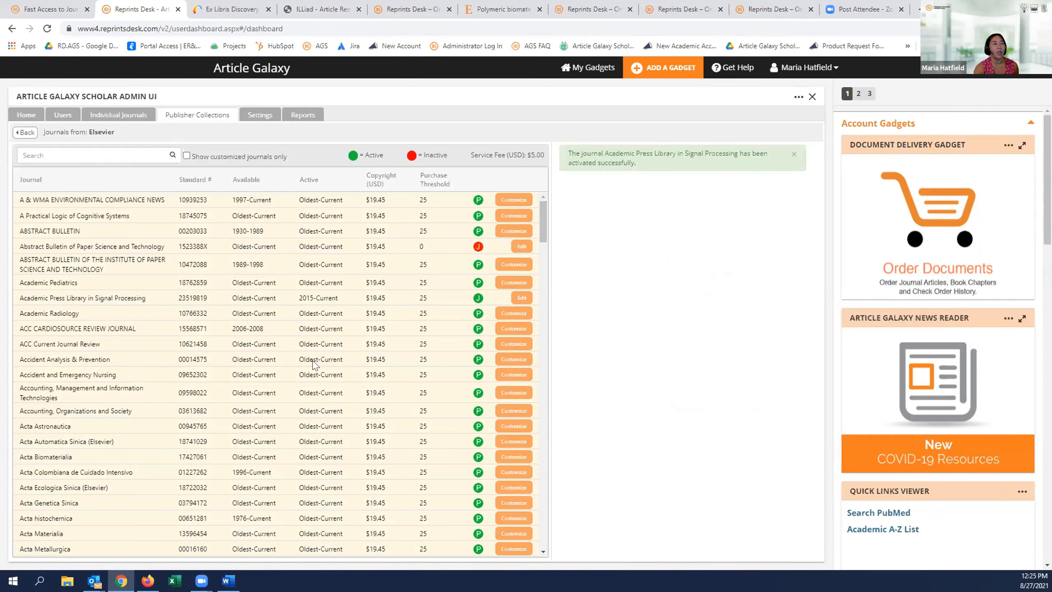
mouse_move(478, 298)
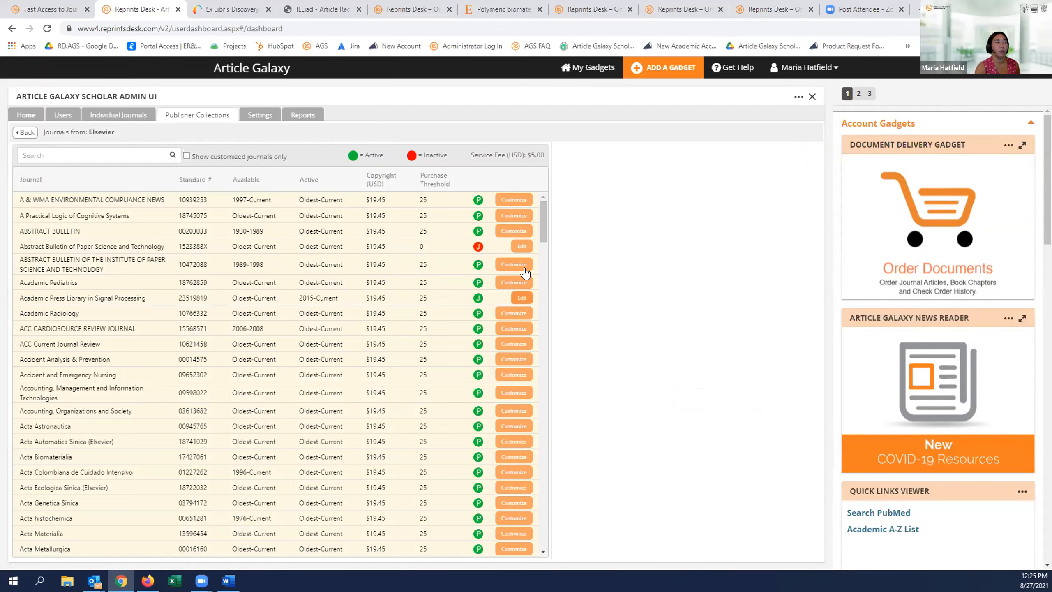
Leave Elsevier's journals, filter the individual journals to All Journals, and search them for "history".
left_click(30, 134)
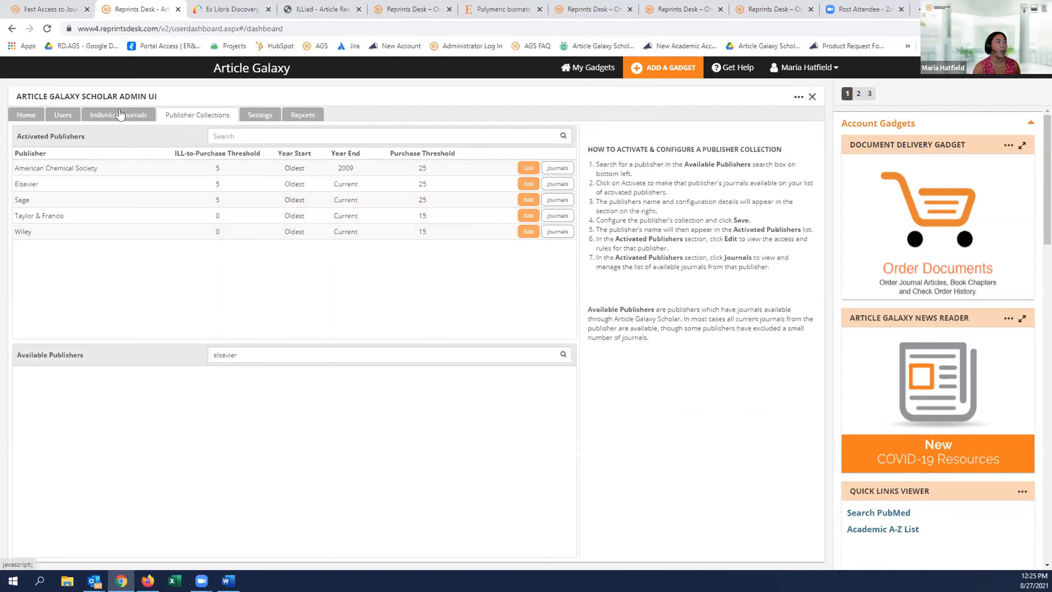
left_click(126, 113)
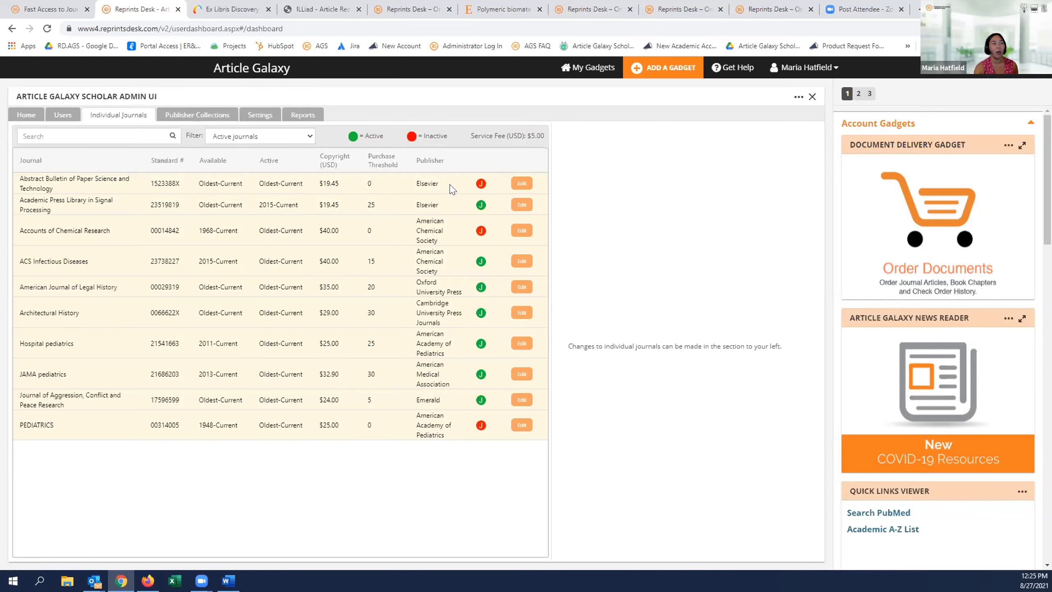
left_click(261, 138)
left_click(248, 156)
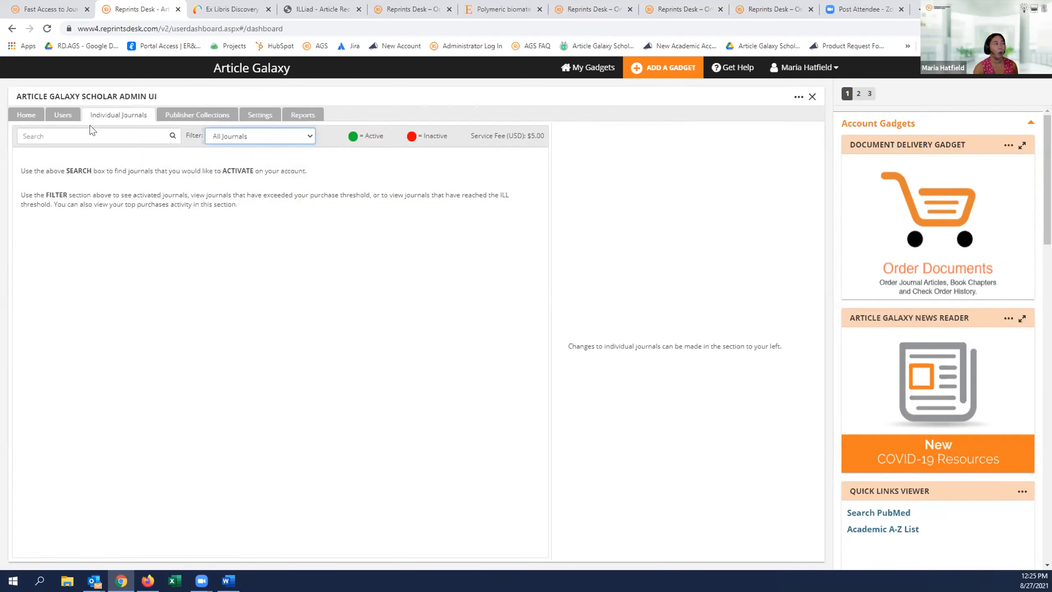
left_click(80, 133)
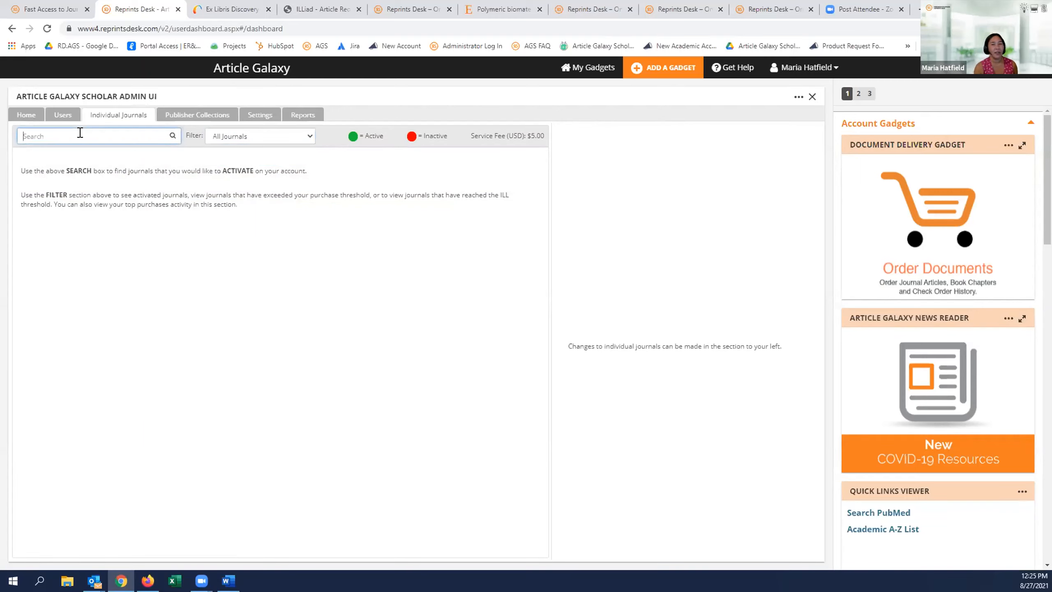
type("history")
key("Return")
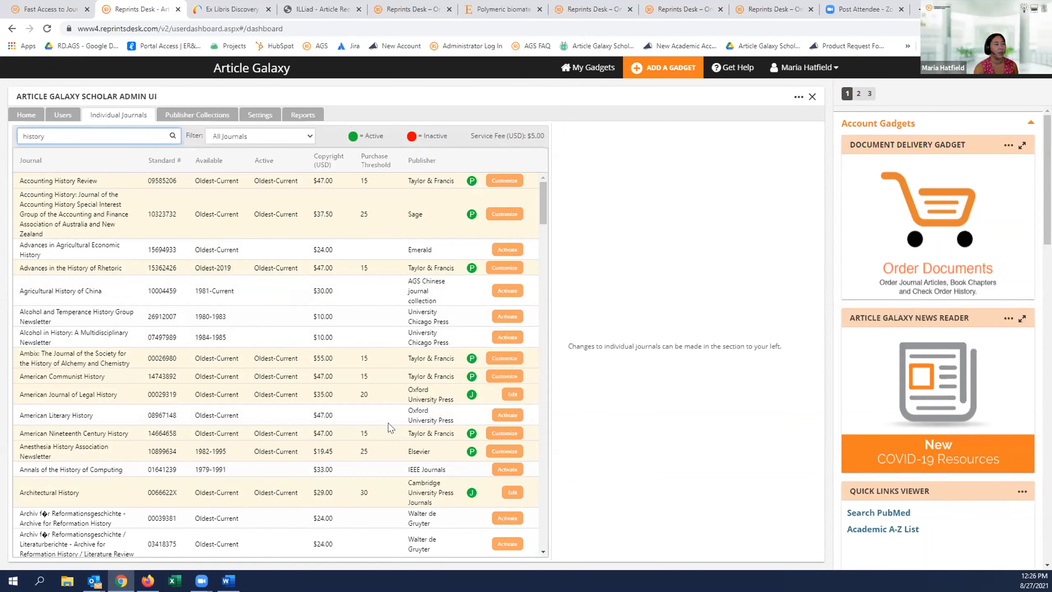
Activate the American Literary History journal with a Purchase Threshold of 30, and save.
left_click(500, 415)
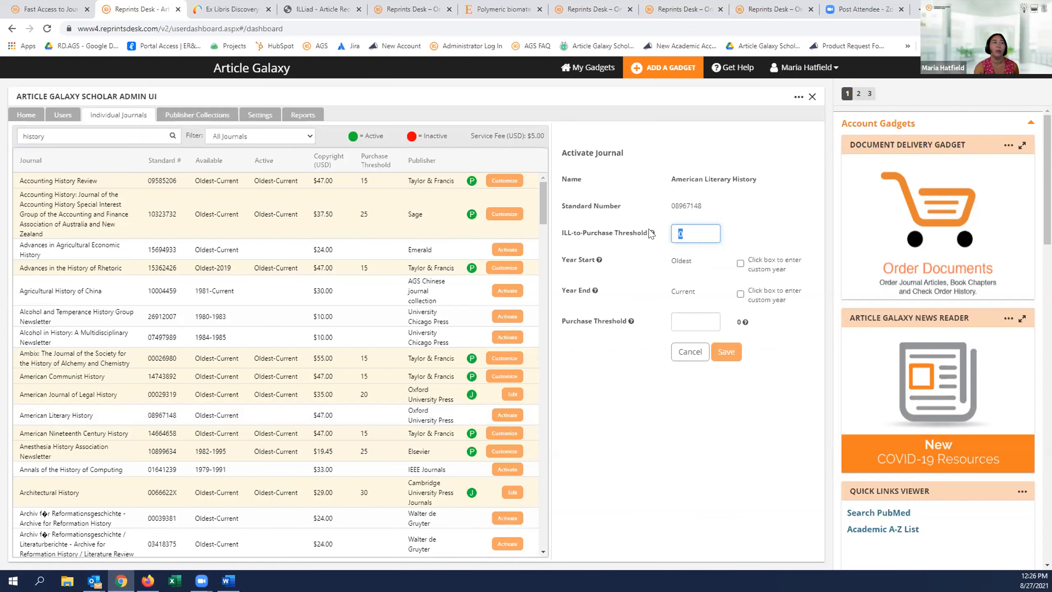
double_click(675, 235)
left_click(678, 321)
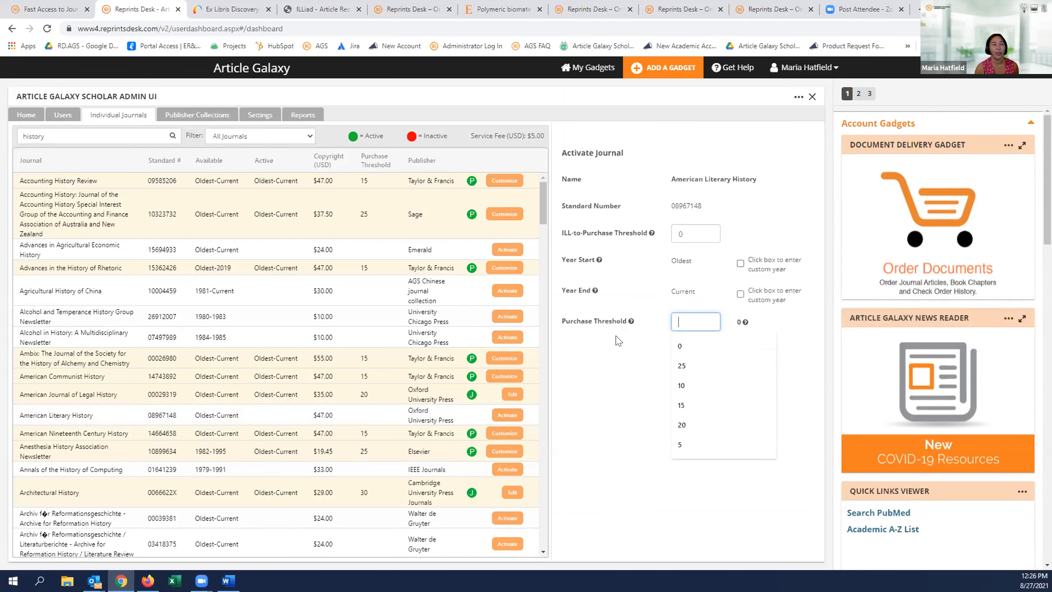
type("30")
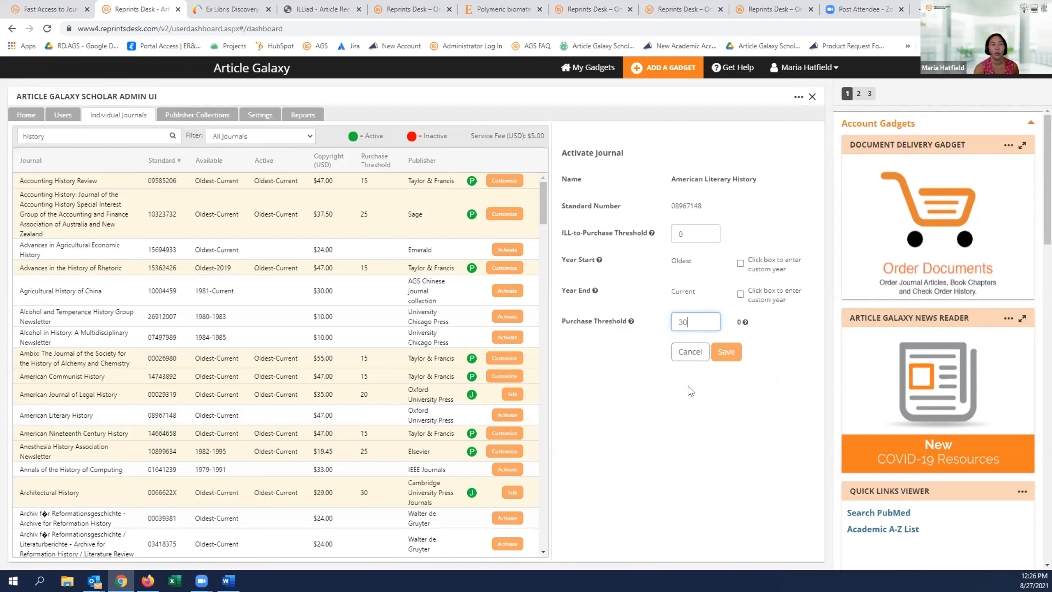
left_click(726, 351)
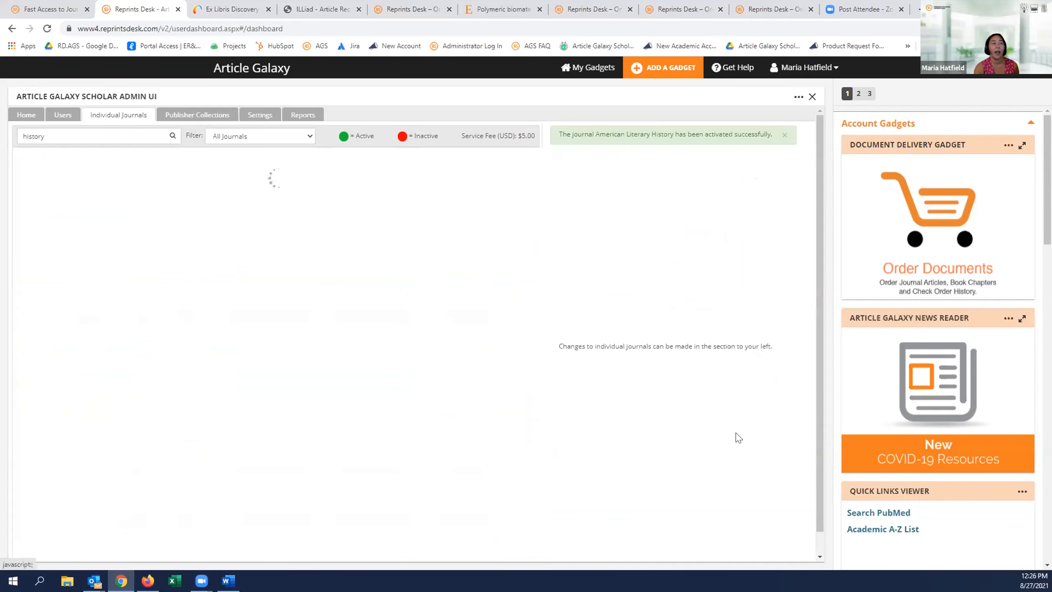
Filter the individual journals to Active journals and remove the customization from Academic Press Library in Signal Processing.
left_click(251, 136)
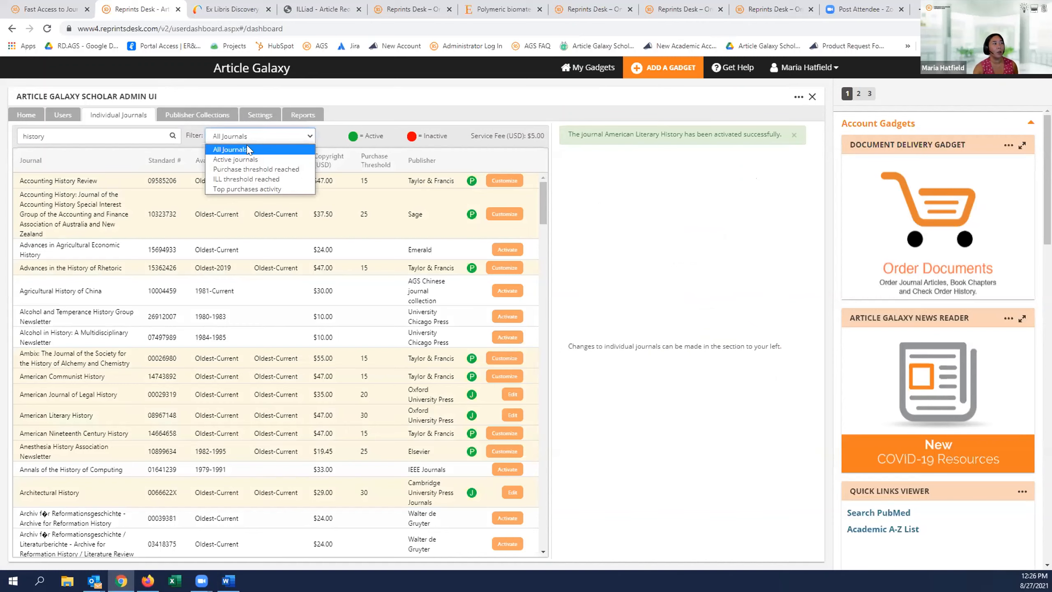
left_click(239, 160)
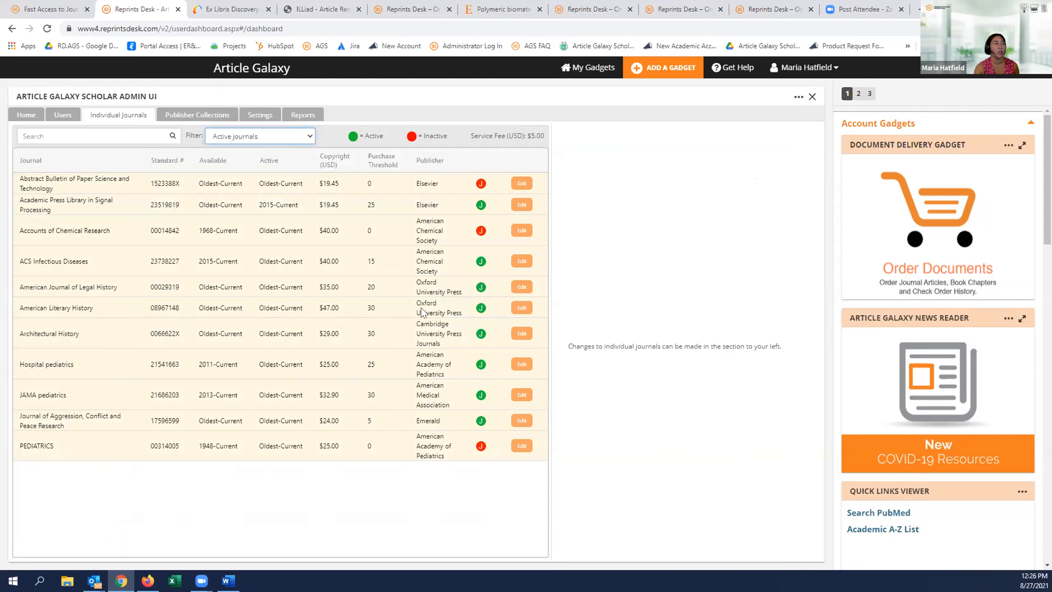
left_click(521, 207)
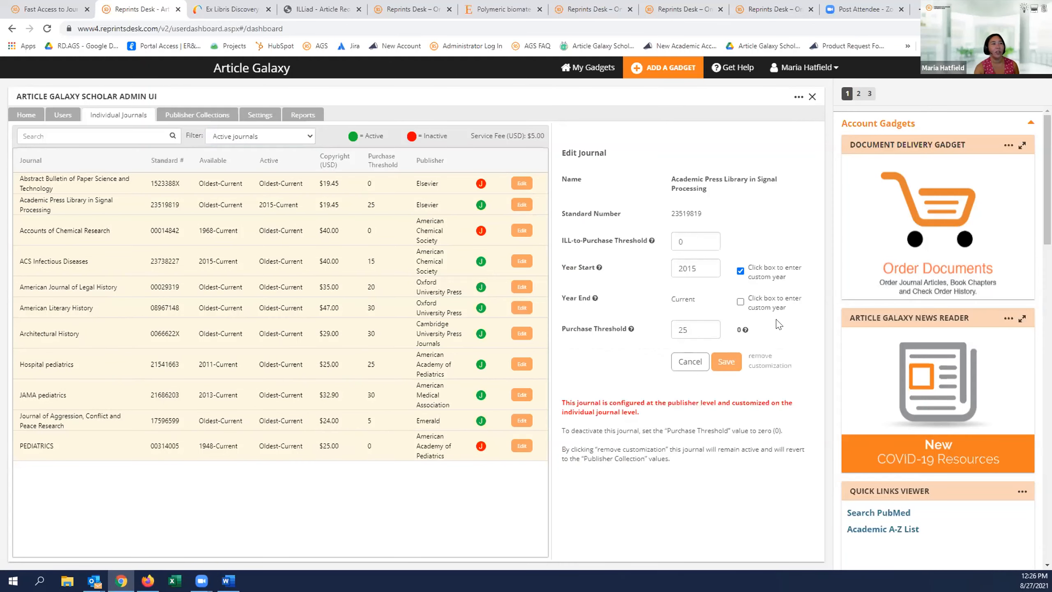
left_click(757, 364)
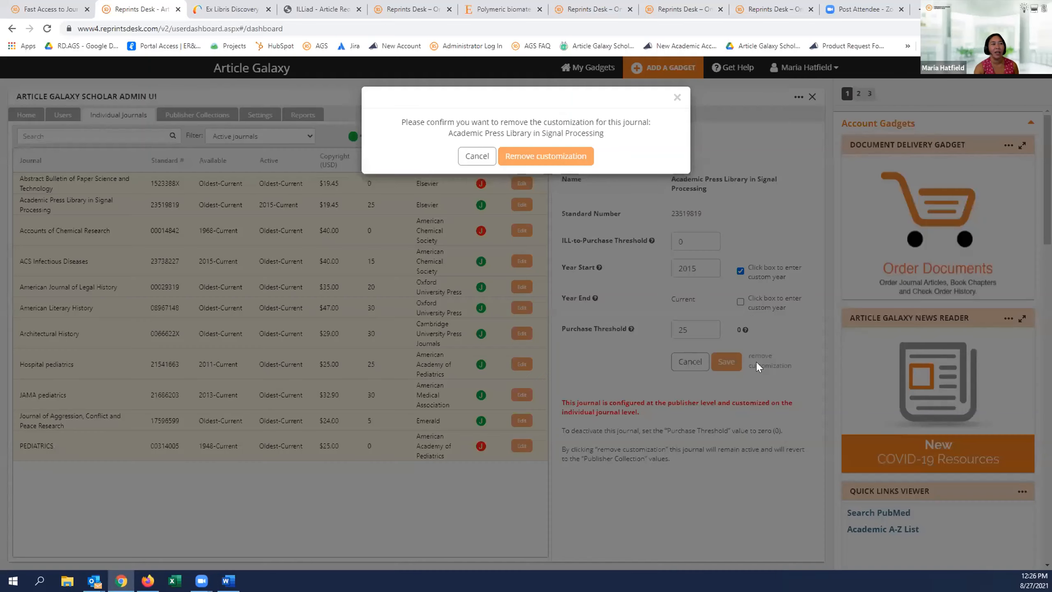
left_click(545, 158)
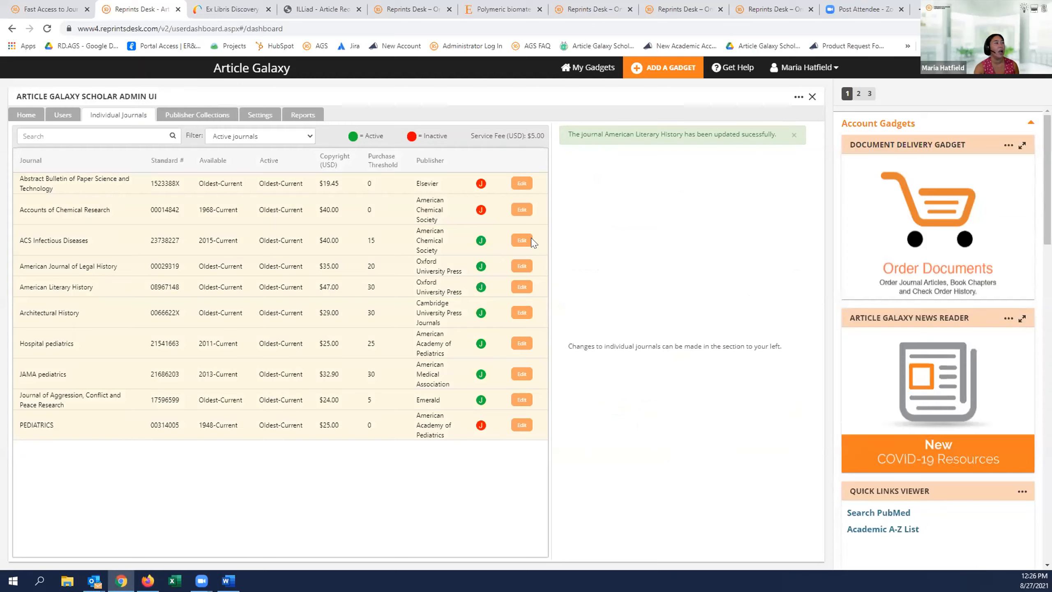
Deactivate the American Journal of Legal History in the active journals list.
left_click(521, 240)
left_click(521, 266)
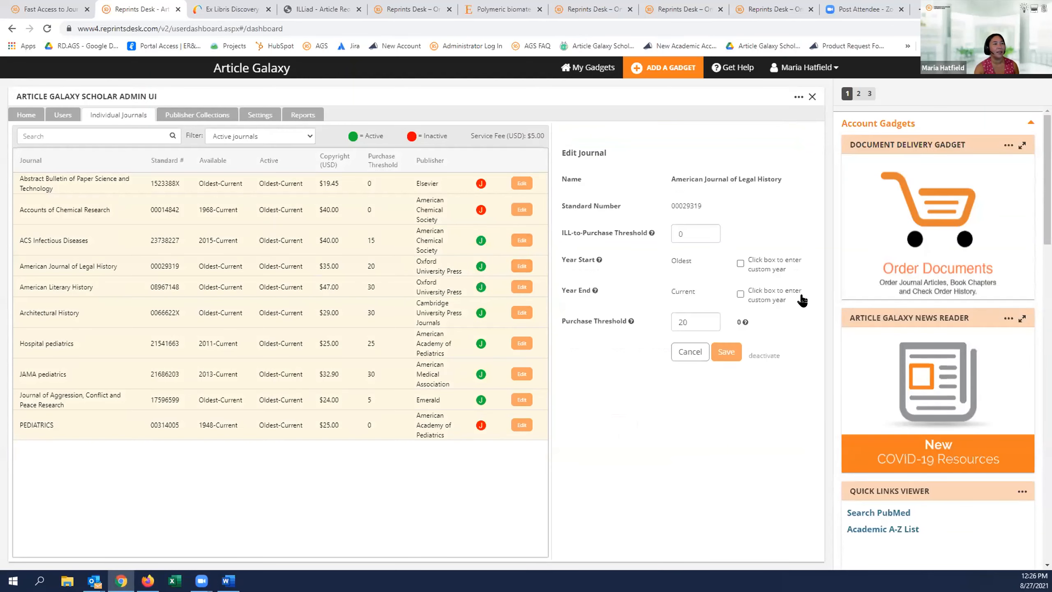
left_click(762, 356)
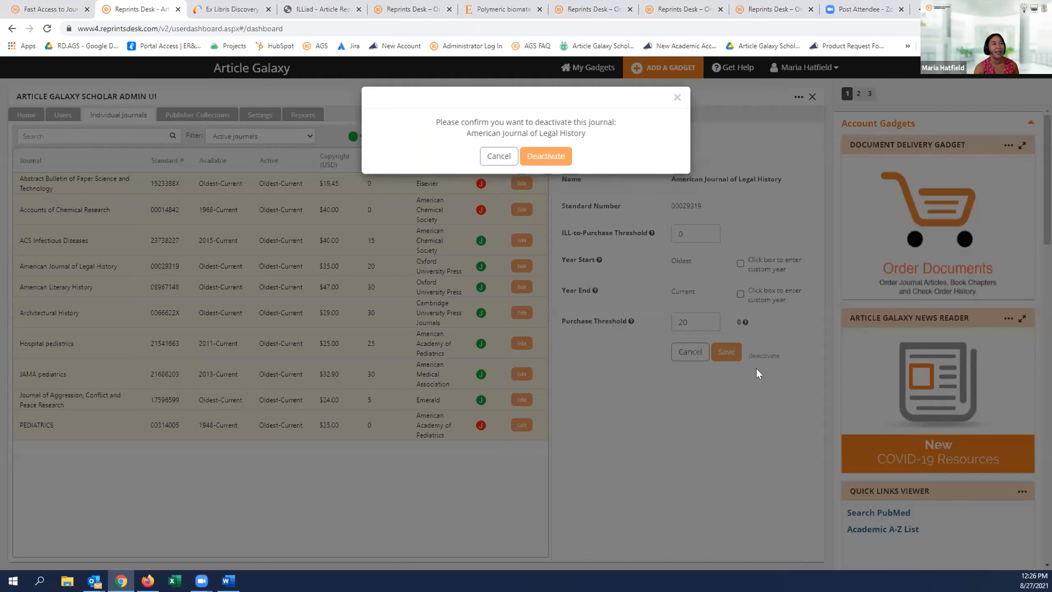
left_click(526, 163)
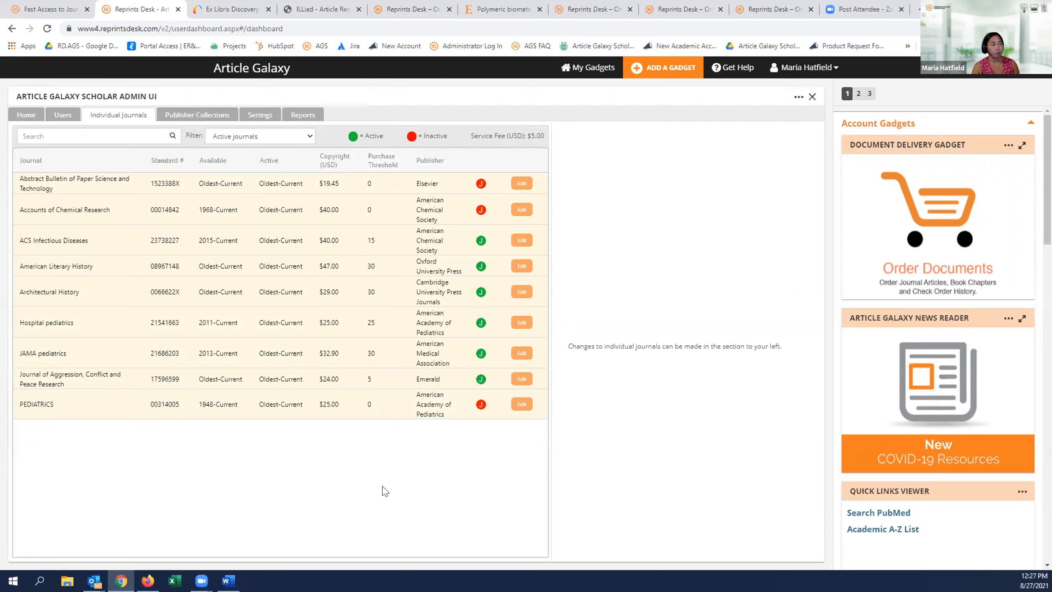
View the requests and expenses report options with the Document Delivery Details type selected, and return to the admin home overview.
left_click(299, 115)
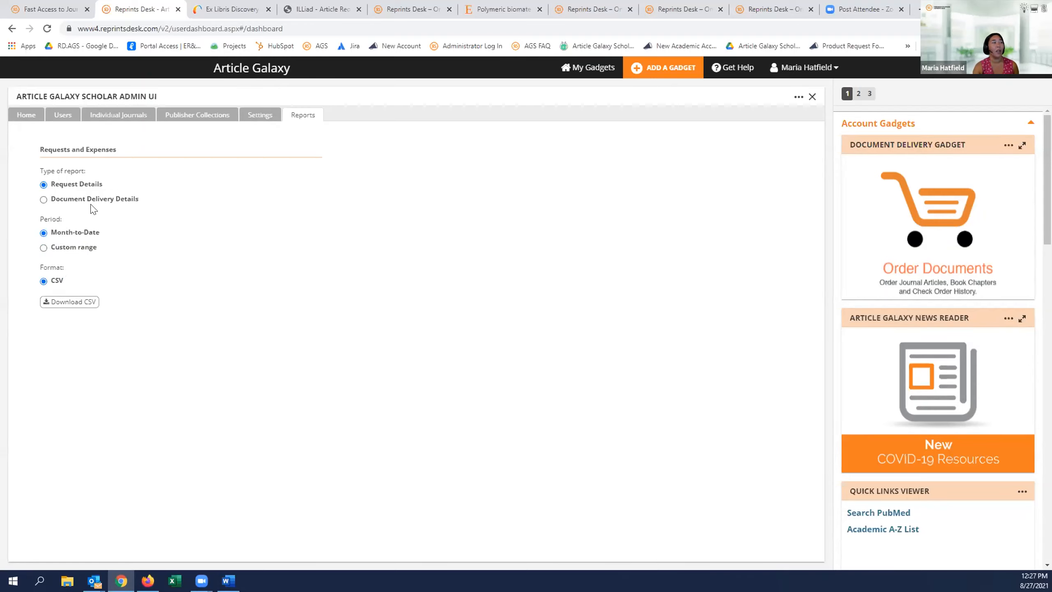
left_click(44, 200)
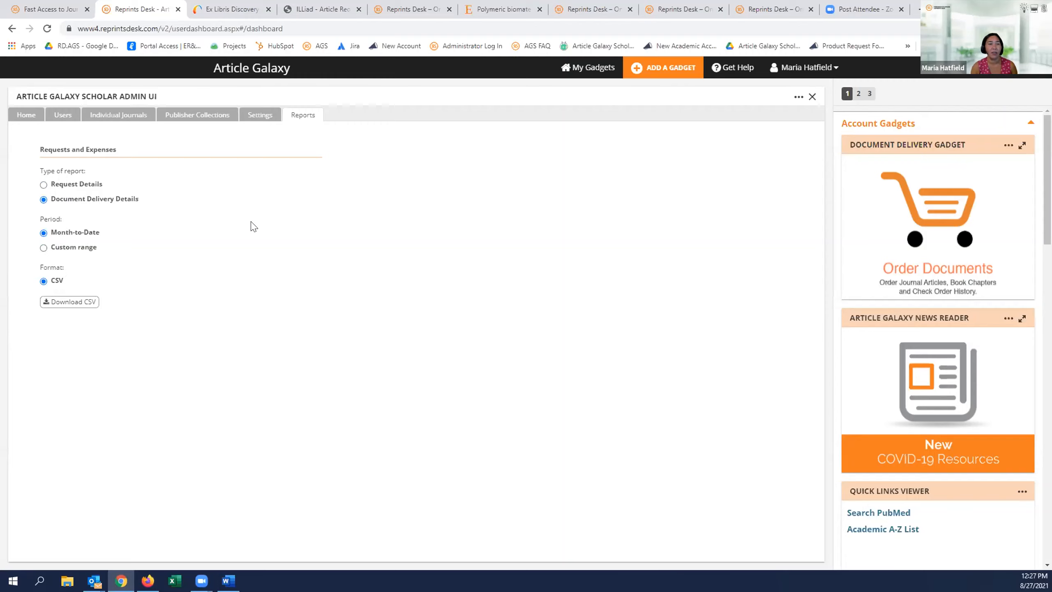
left_click(18, 114)
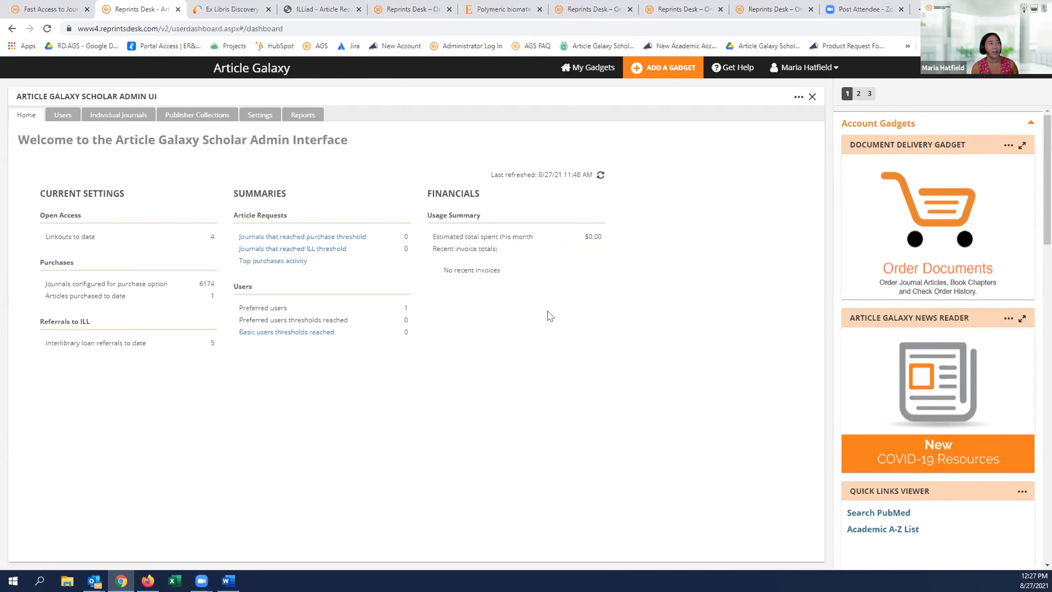